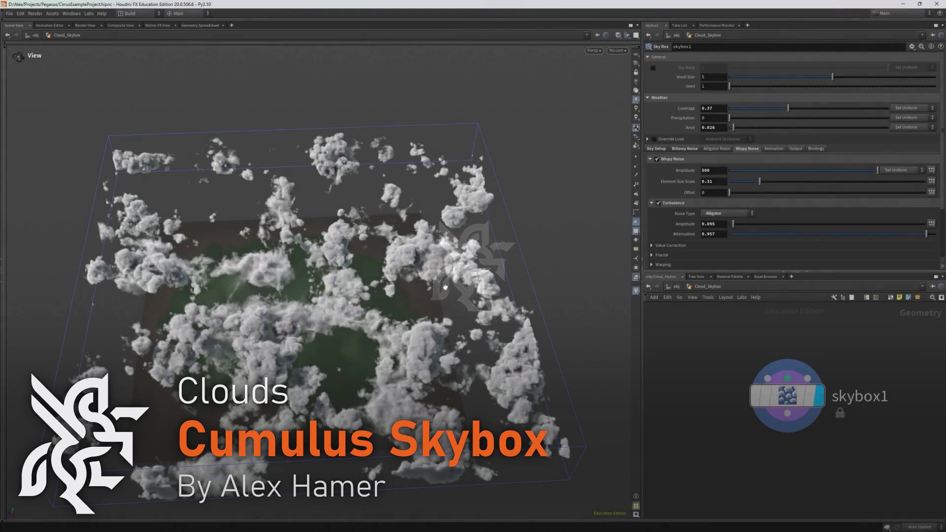
Set the viewport's 3D Textures Limit Resolution to 512 × 512 × 512
left_click_drag(445, 286, 399, 411)
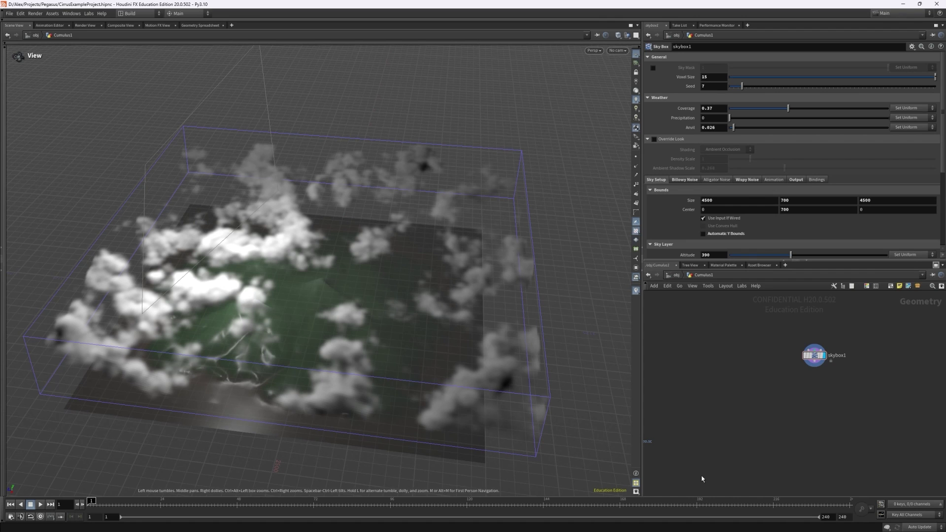
mouse_move(564, 402)
left_mouse_down()
mouse_move(552, 406)
mouse_move(566, 405)
left_mouse_up()
left_click_drag(615, 415, 562, 405)
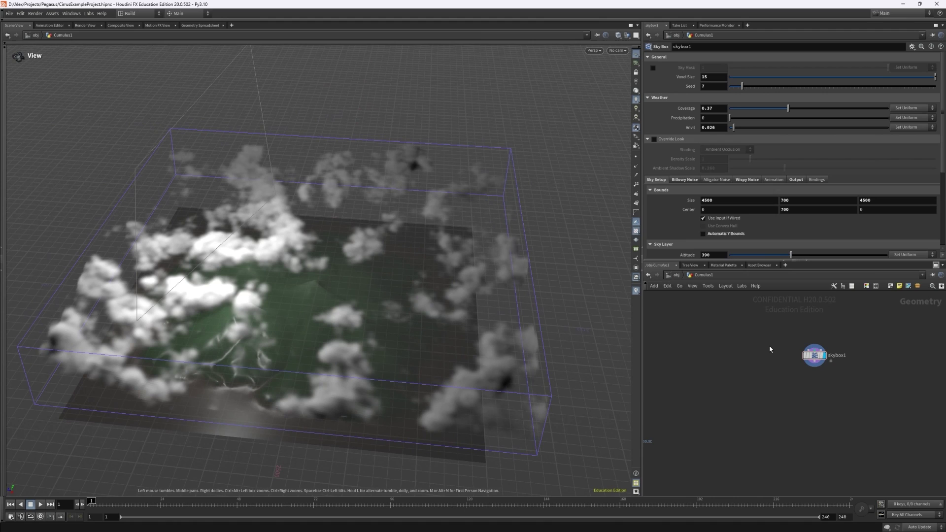
left_click(636, 495)
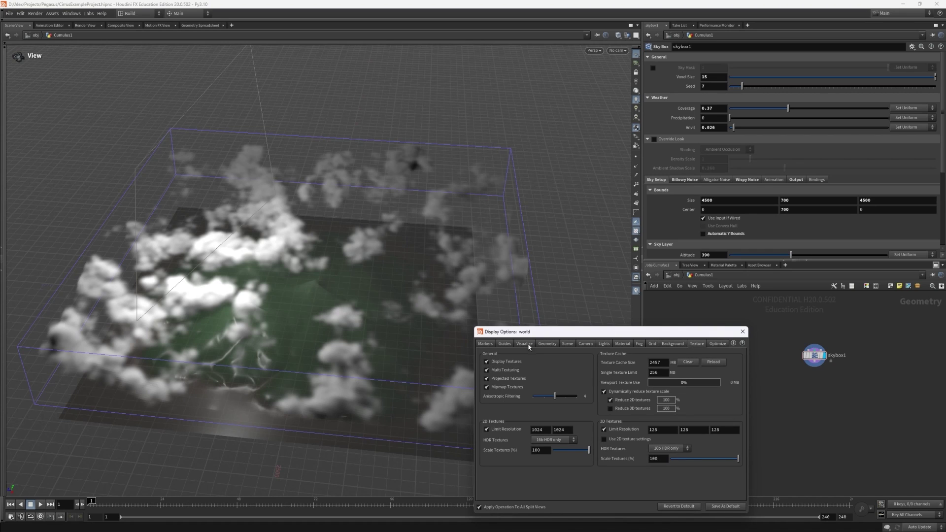
left_click(670, 430)
type("512")
key("Tab")
type("512")
key("Tab")
type("512")
key("Return")
left_click(743, 331)
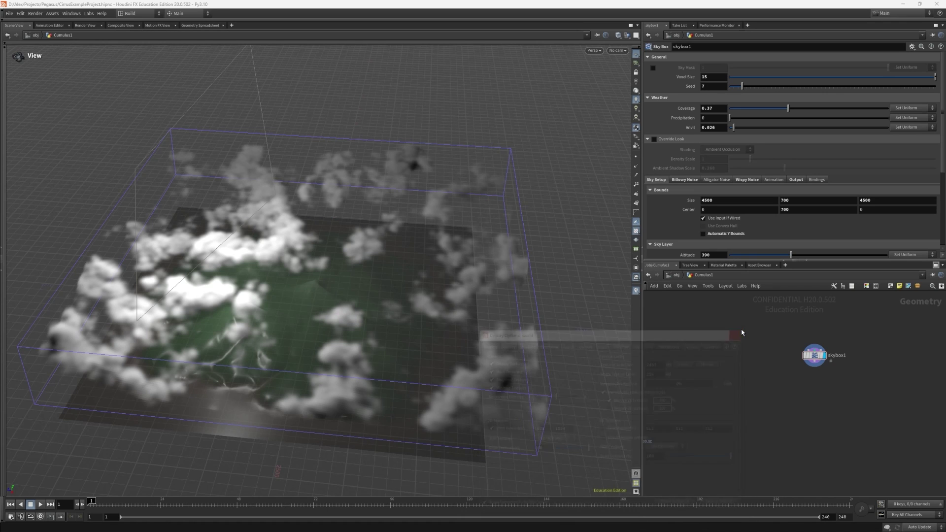
Lower the skybox1 Voxel Size to 6
left_click_drag(552, 355, 555, 384)
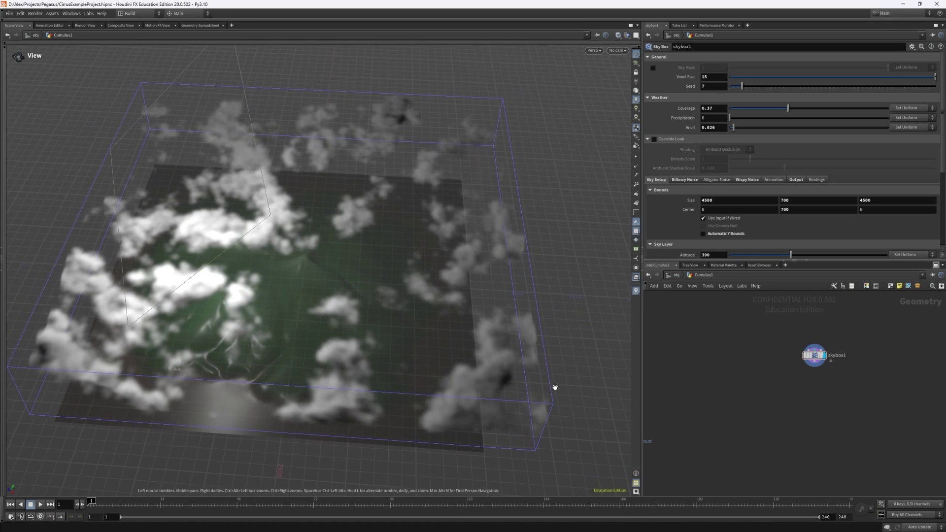
double_click(710, 79)
type("6")
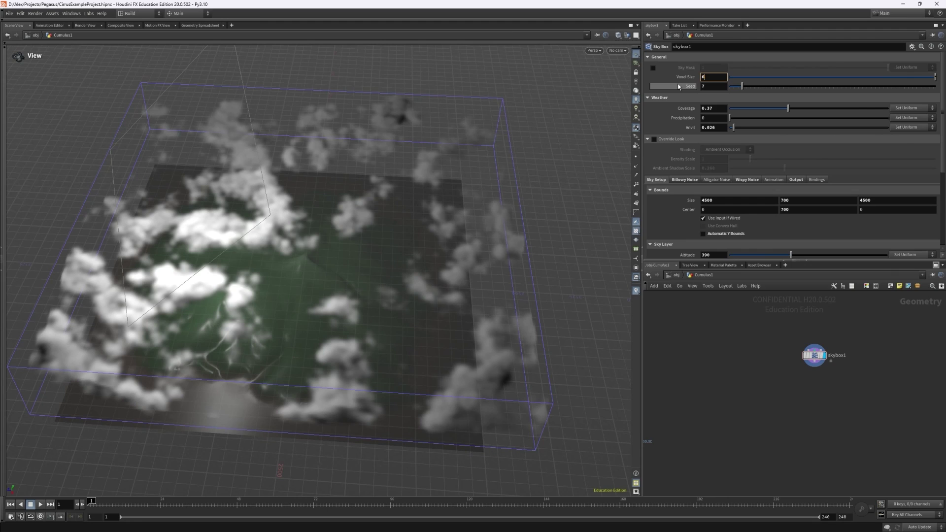
key("Return")
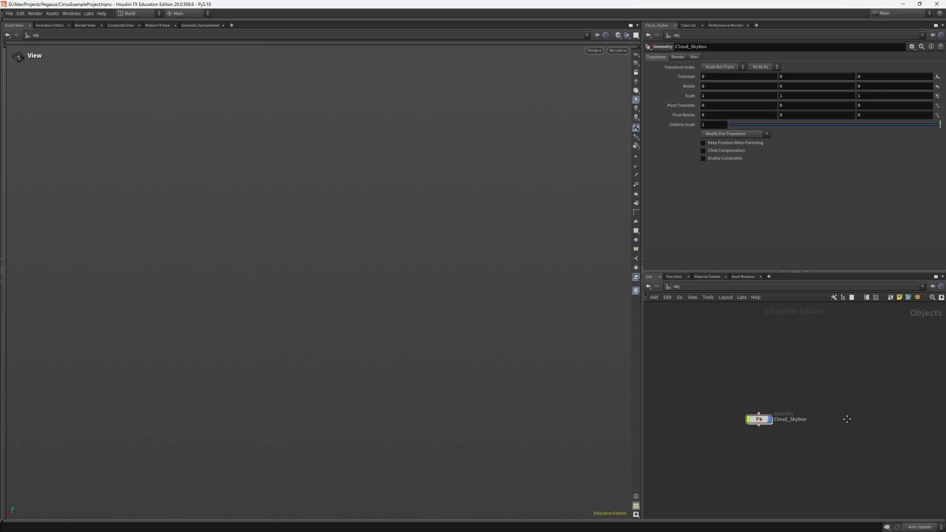
Add sun and sky light nodes to light the terrain and tidy the network layout
left_click_drag(769, 338, 776, 417)
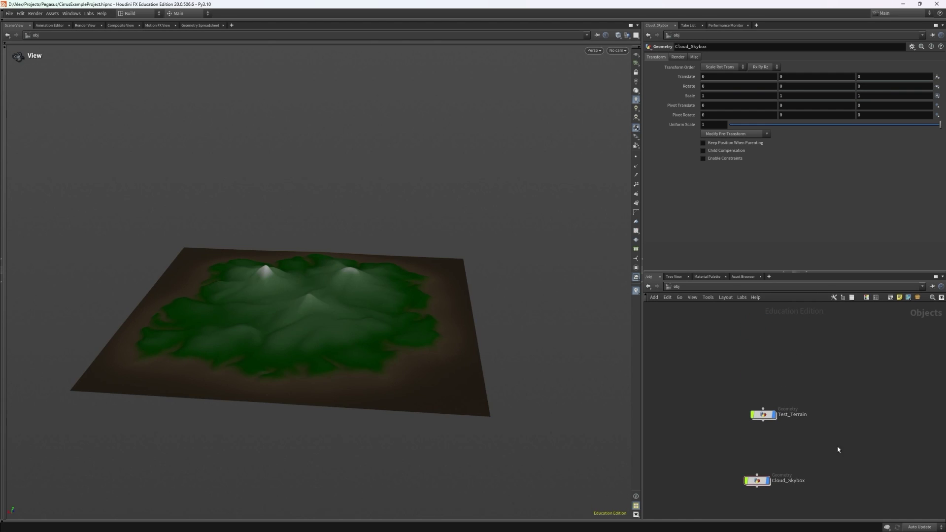
key("f")
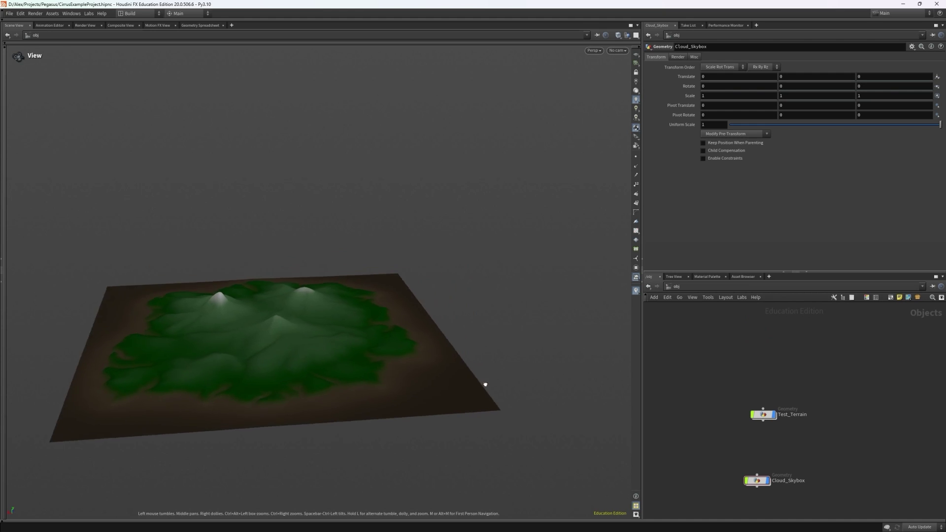
key("Tab")
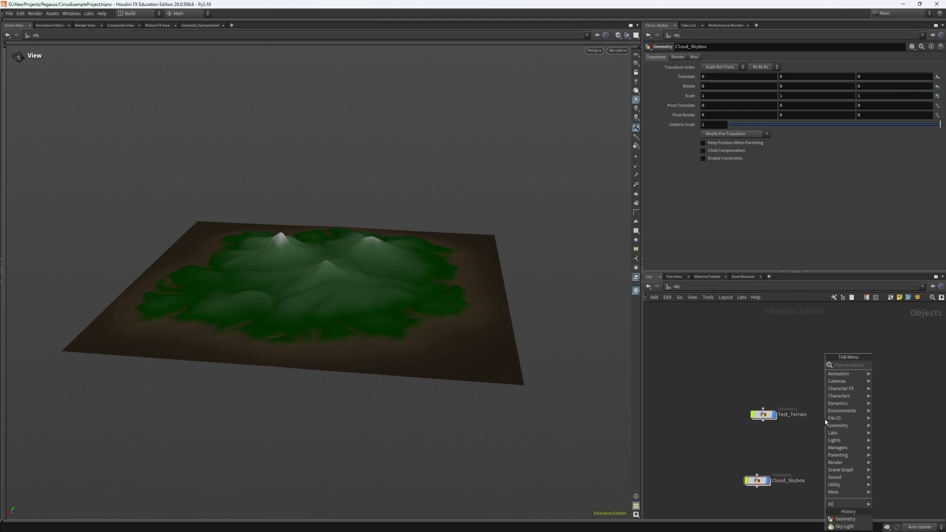
mouse_move(850, 441)
left_click(886, 495)
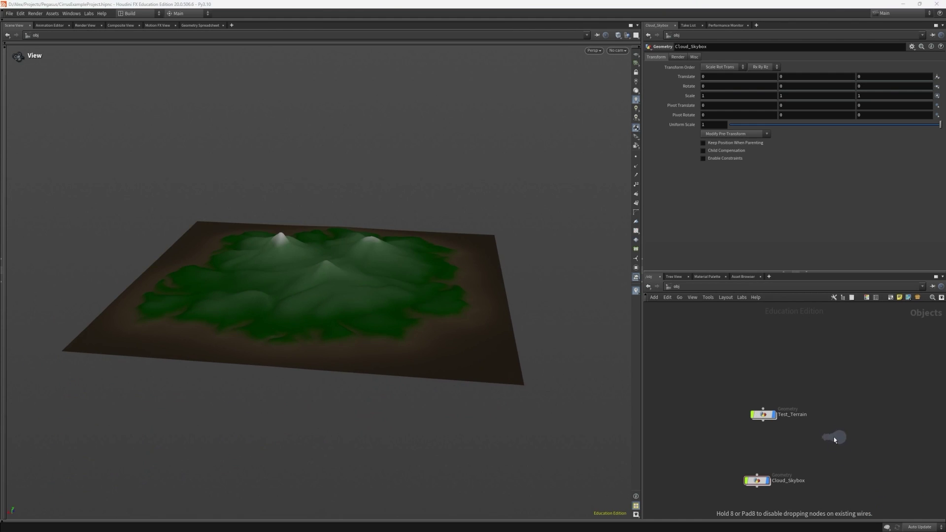
left_click(833, 424)
key("l")
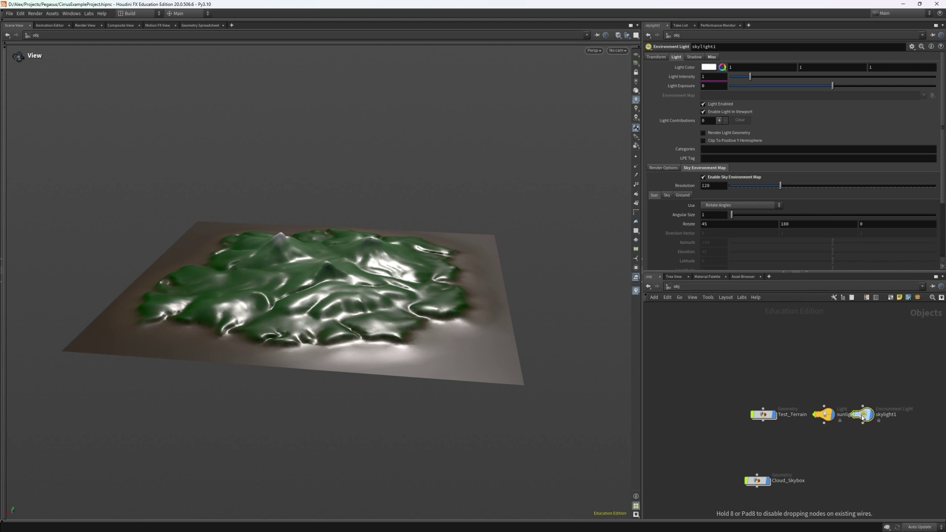
left_click_drag(493, 340, 513, 383)
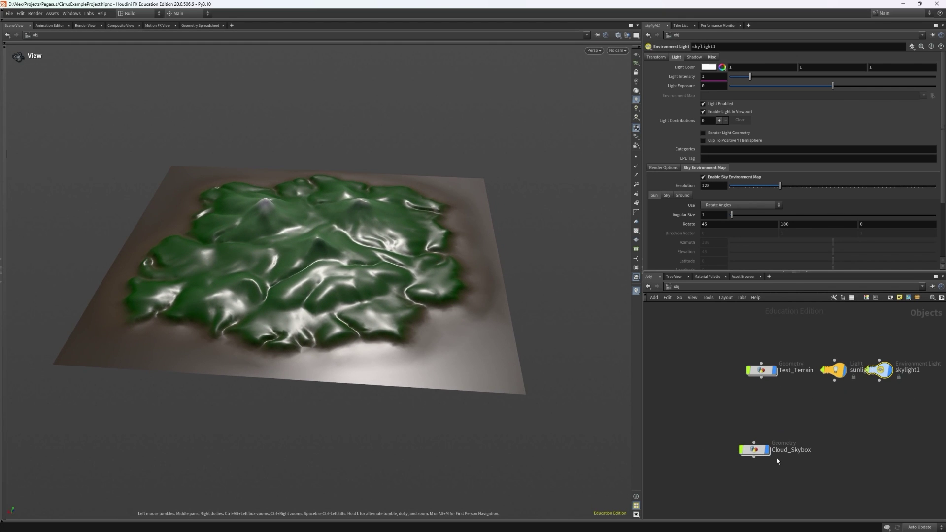
Add a Sky Box node inside the Cloud_Skybox network
left_click_drag(771, 447, 788, 432)
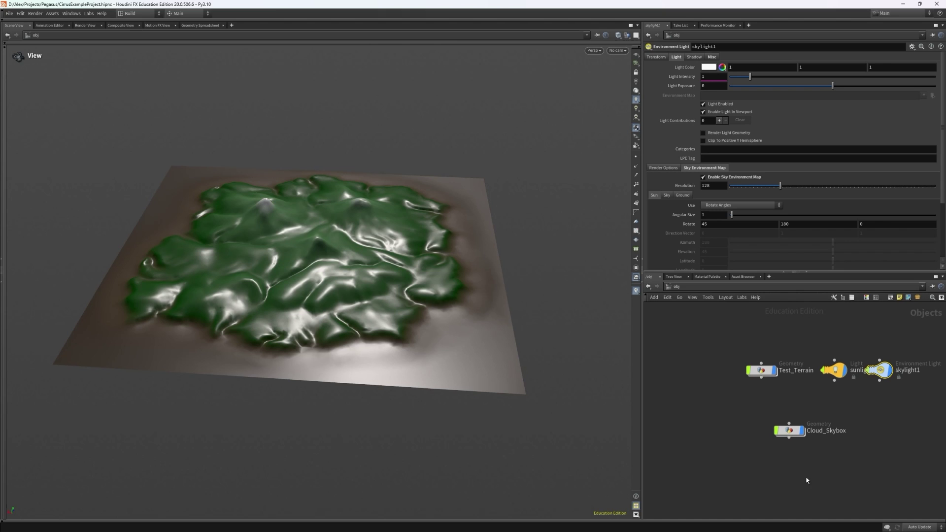
double_click(789, 432)
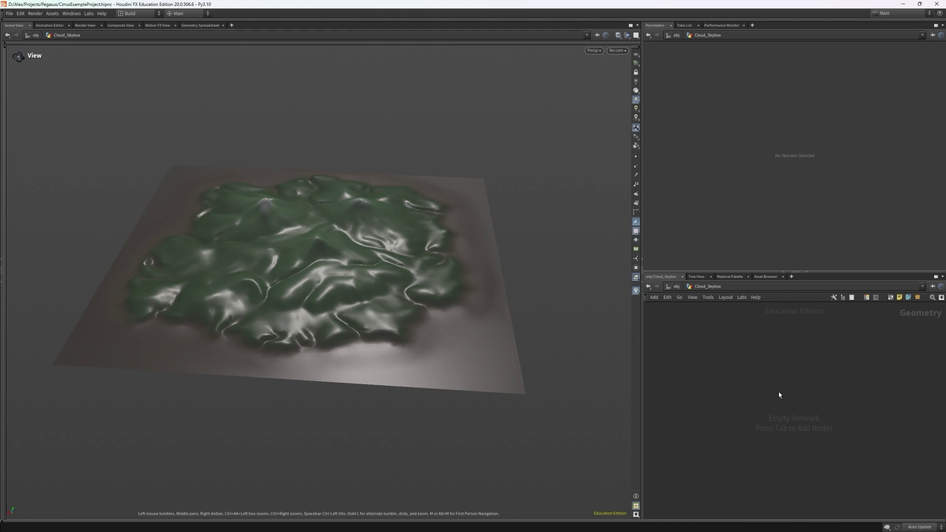
key("Tab")
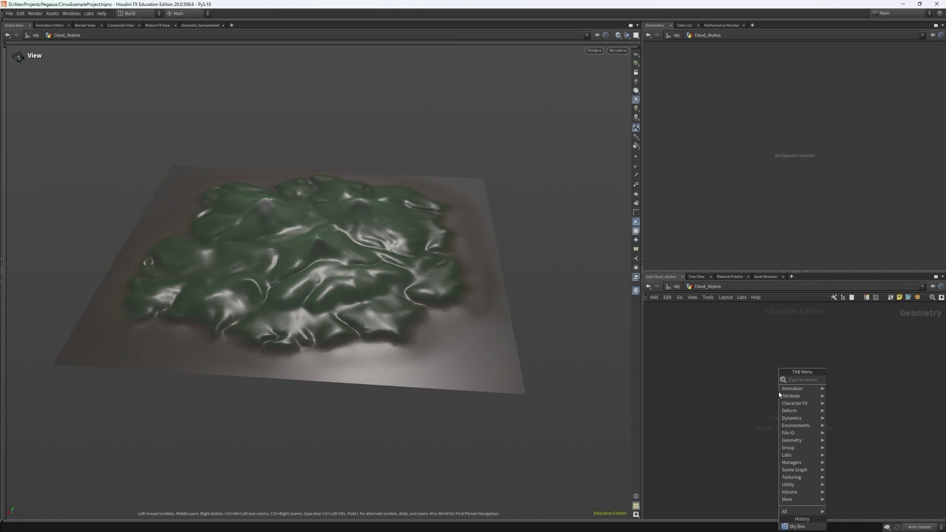
mouse_move(797, 426)
mouse_move(832, 425)
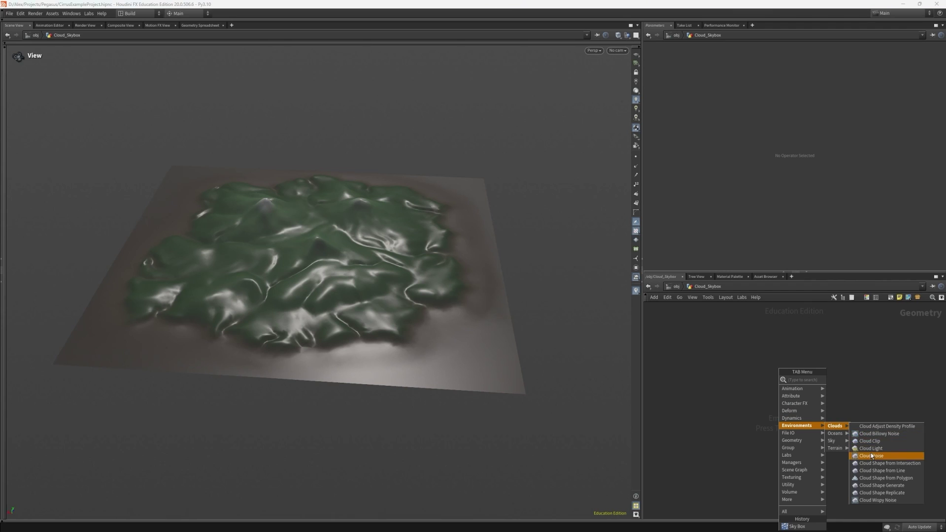
left_click(852, 443)
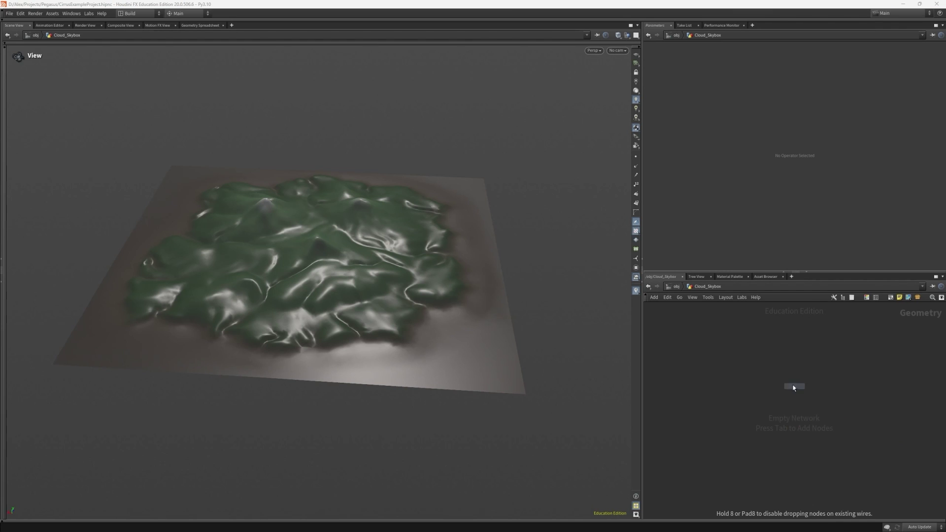
left_click(773, 366)
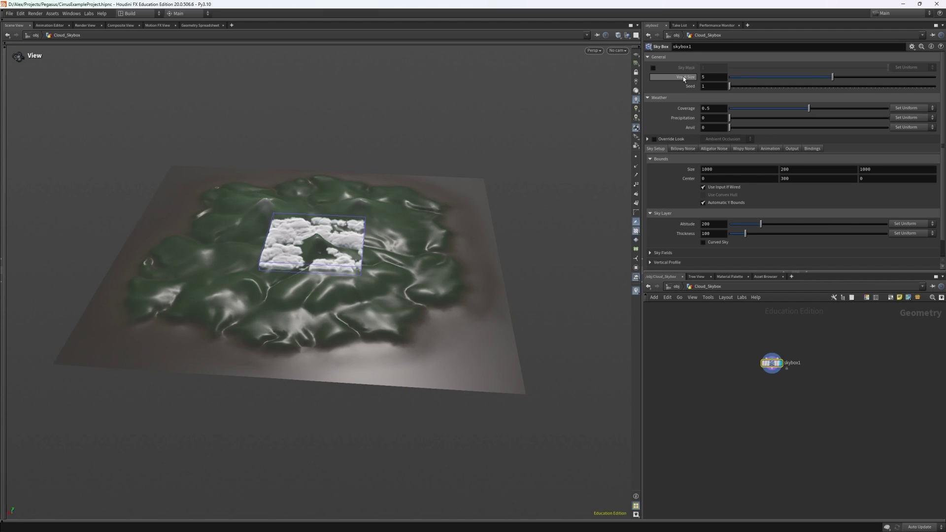
Drag the skybox1 Voxel Size from 5 to 15 and frame the clouds above the terrain
mouse_move(684, 78)
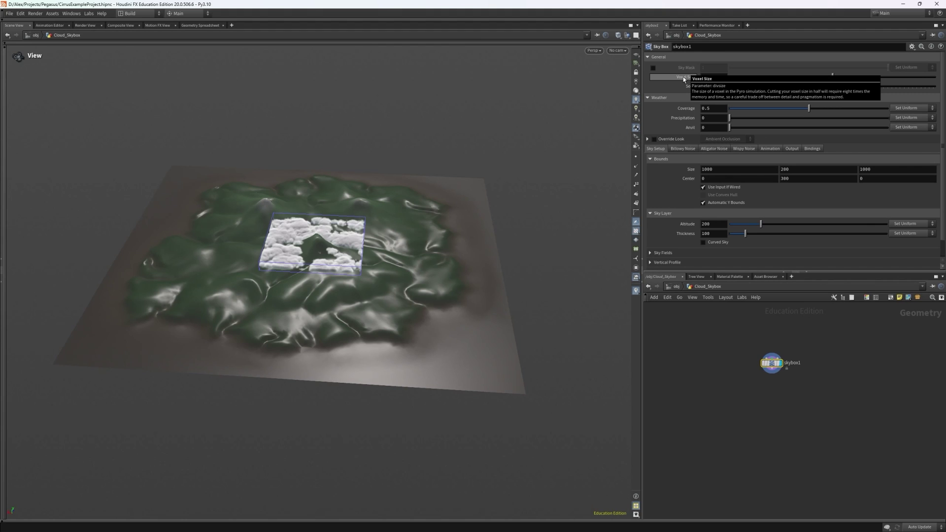
middle_click_drag(684, 79, 676, 76)
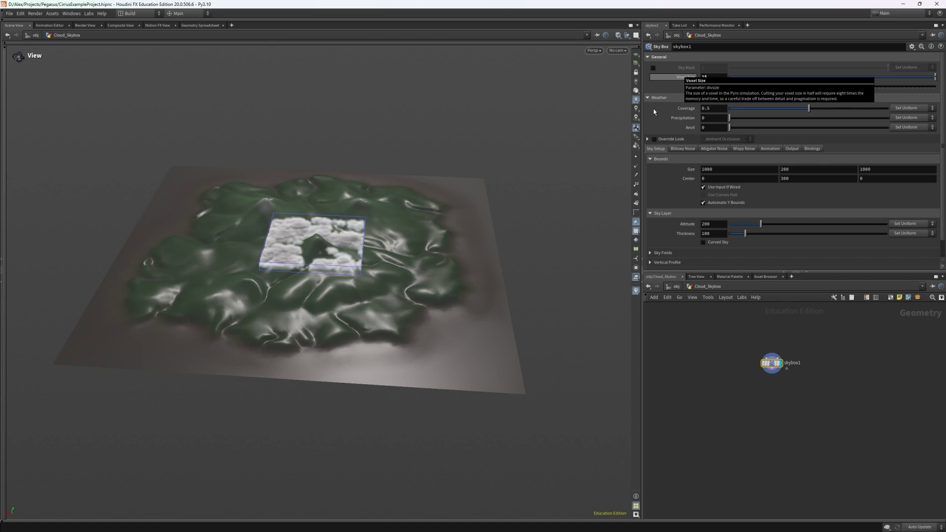
middle_click_drag(390, 253, 427, 276)
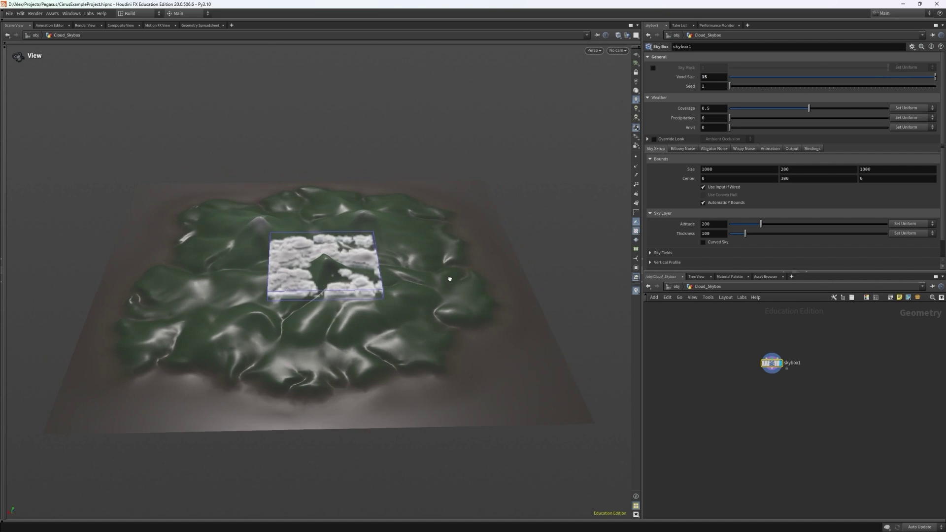
key("f")
left_click_drag(379, 293, 439, 219)
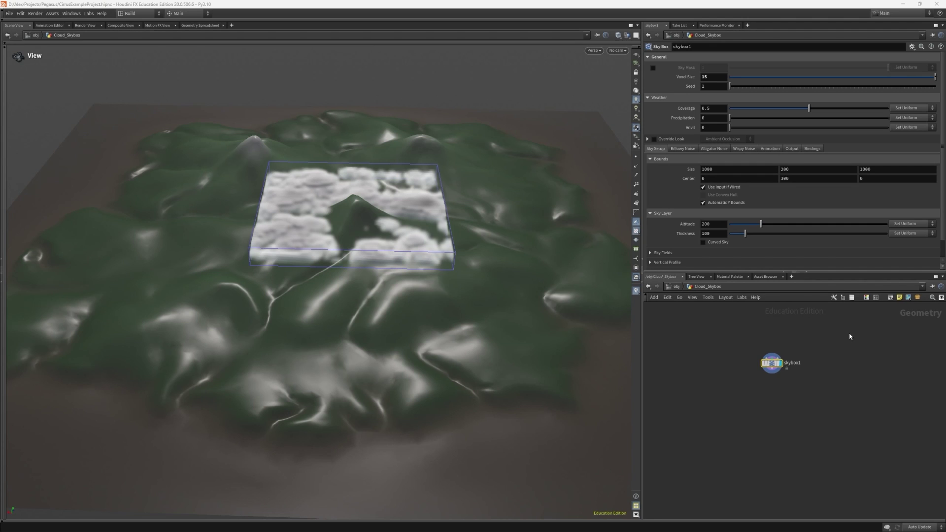
Set the skybox1 bounds size to 5500 × 700 × 5500 to cover the terrain
scroll(494, 295, "down", 3)
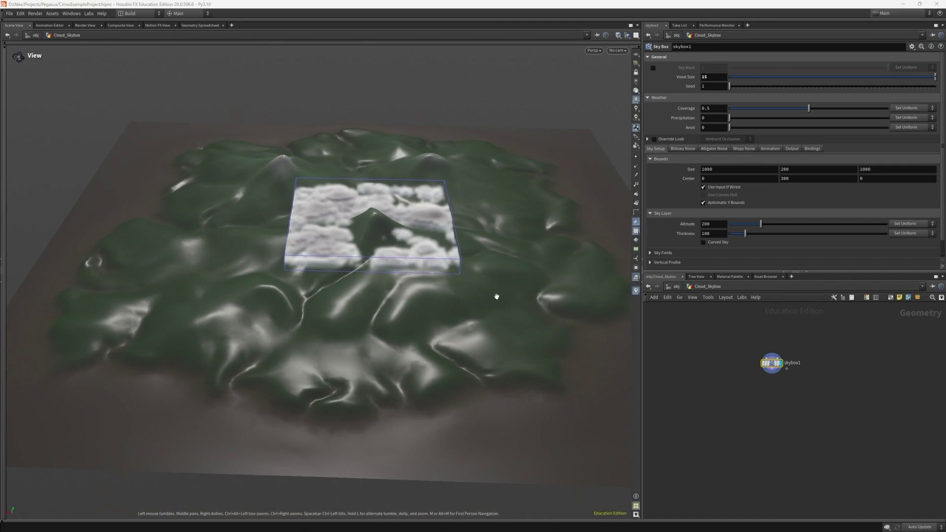
left_click_drag(495, 296, 431, 281)
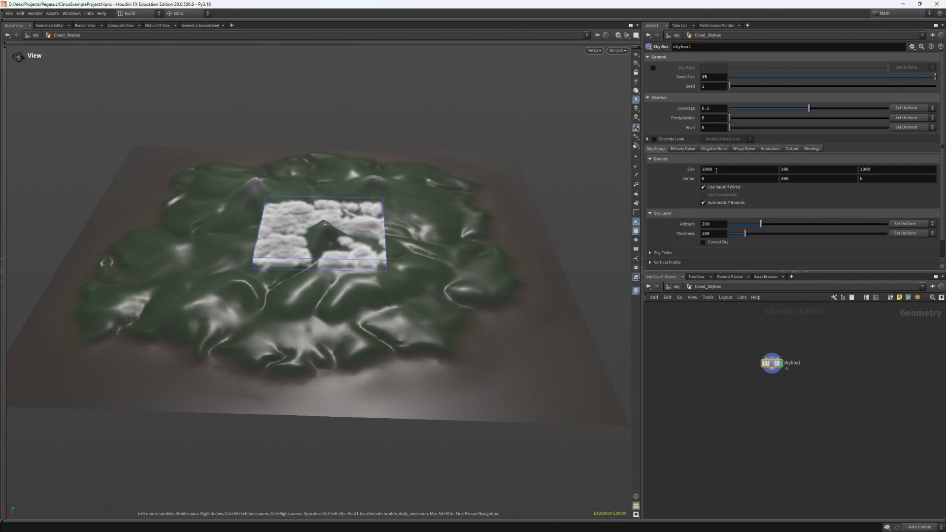
left_click(716, 170)
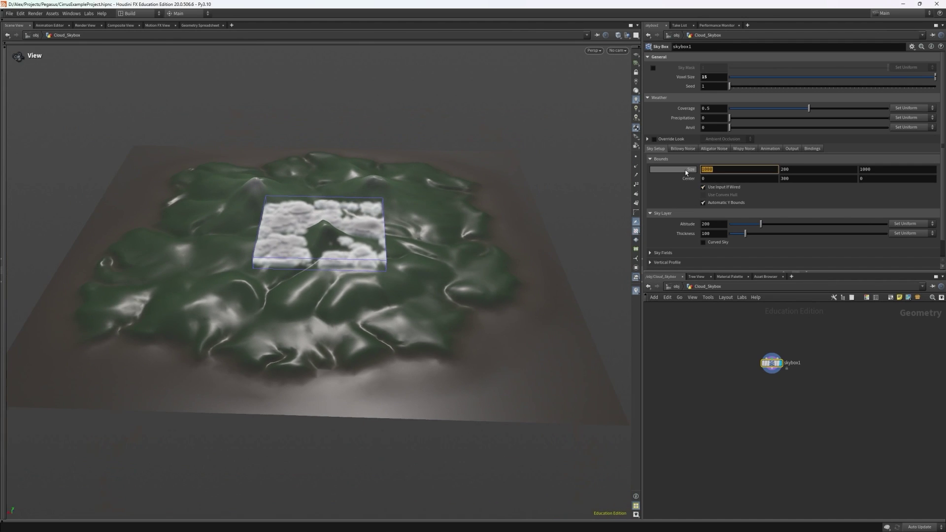
type("550")
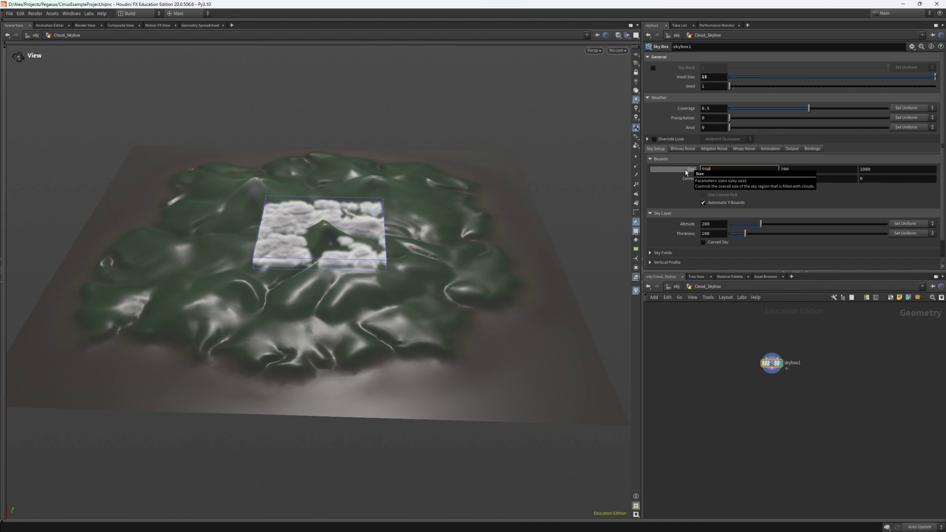
type("0")
key("Tab")
key("Tab")
type("550")
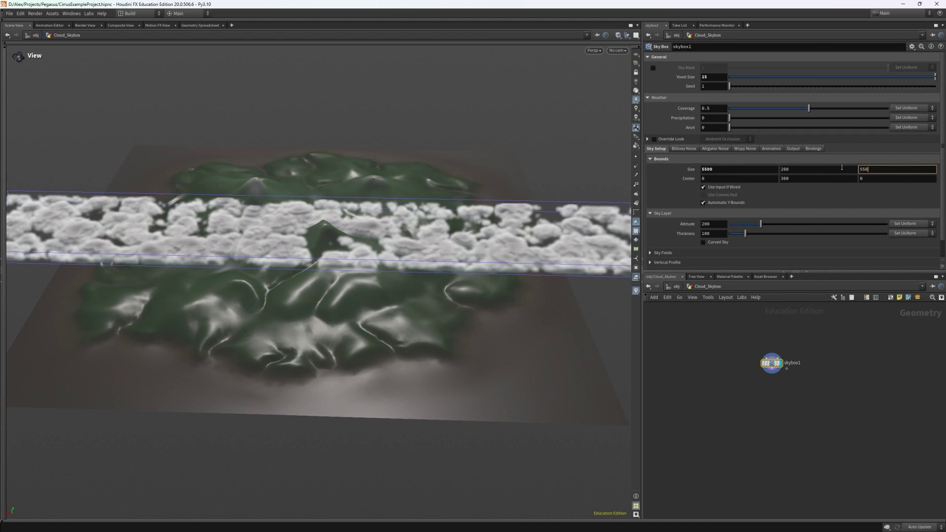
key("shift+Tab")
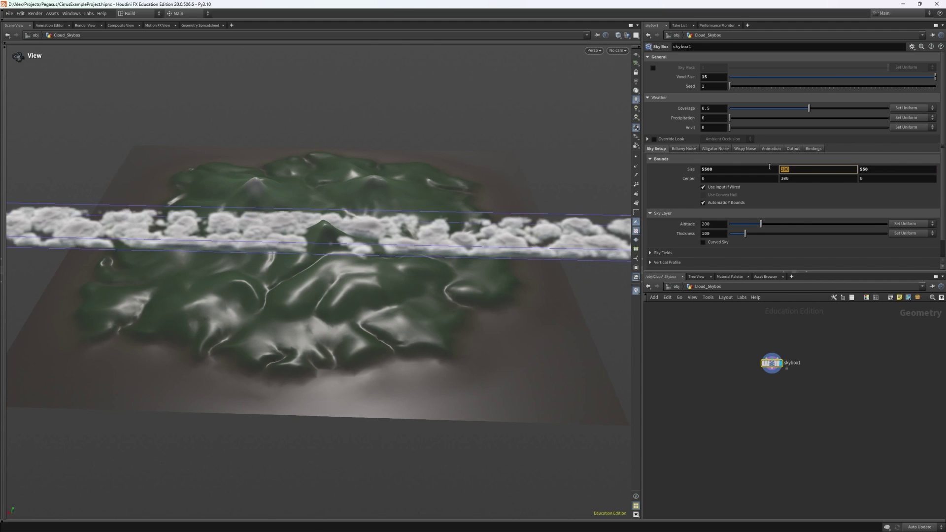
type("700")
left_click(895, 169)
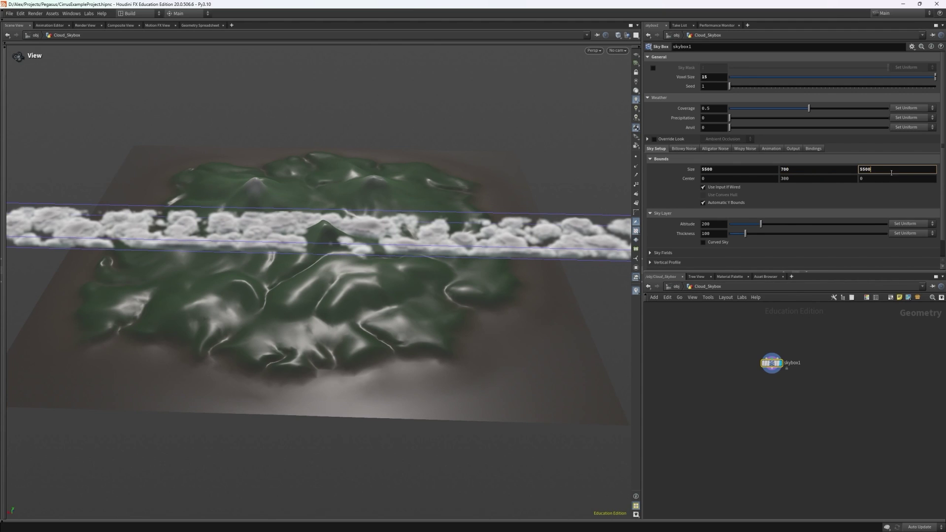
key("Tab")
key("Tab")
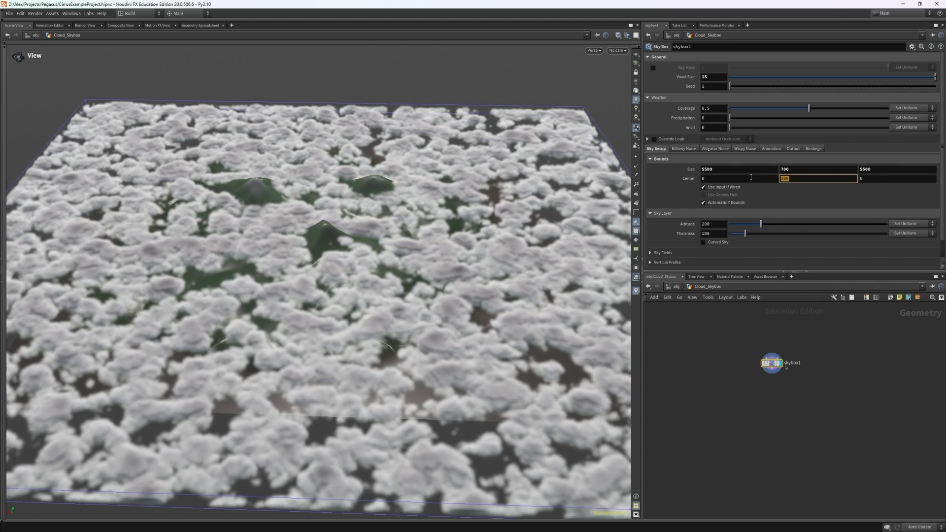
Set the bounds Center Y to 700
type("700")
key("Return")
scroll(769, 362, "up", 5)
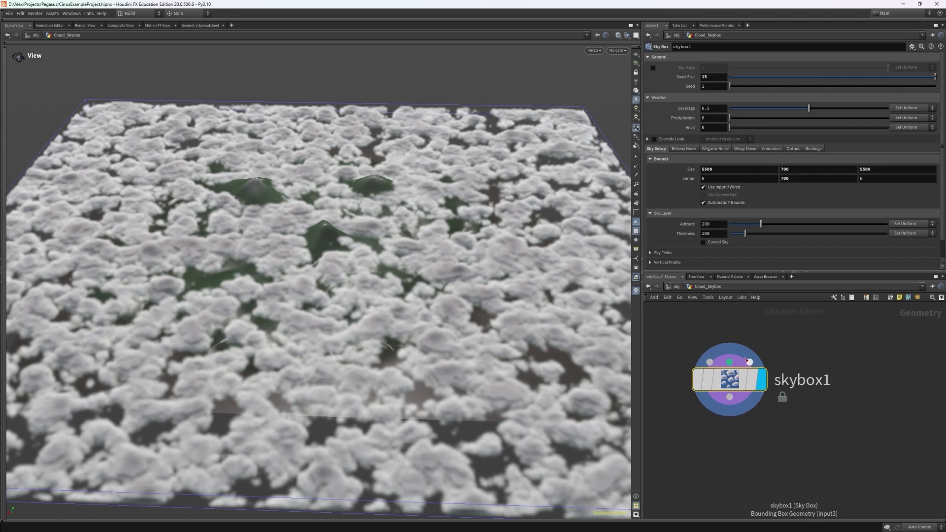
scroll(769, 360, "down", 5)
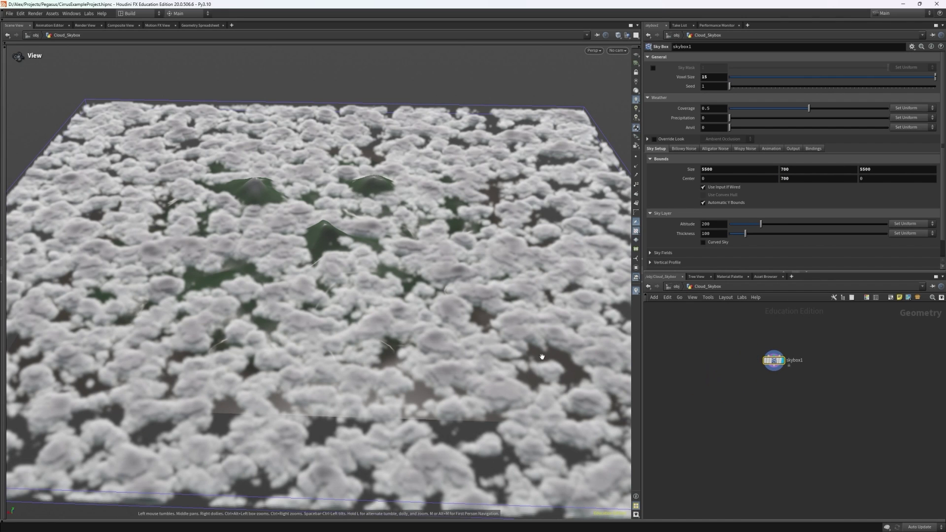
scroll(542, 356, "down", 5)
scroll(674, 218, "down", 1)
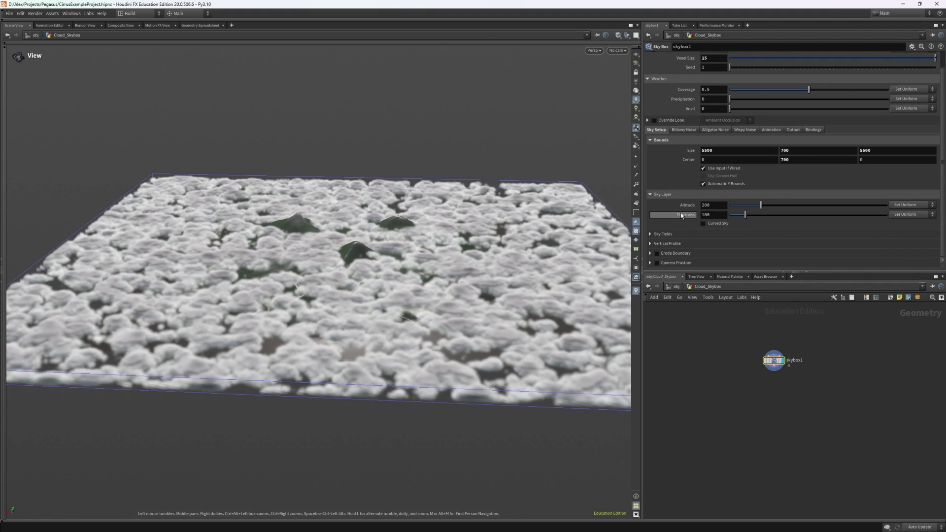
Disable Automatic Y Bounds and set sky layer altitude 392 and thickness 808
mouse_move(682, 215)
left_click(704, 184)
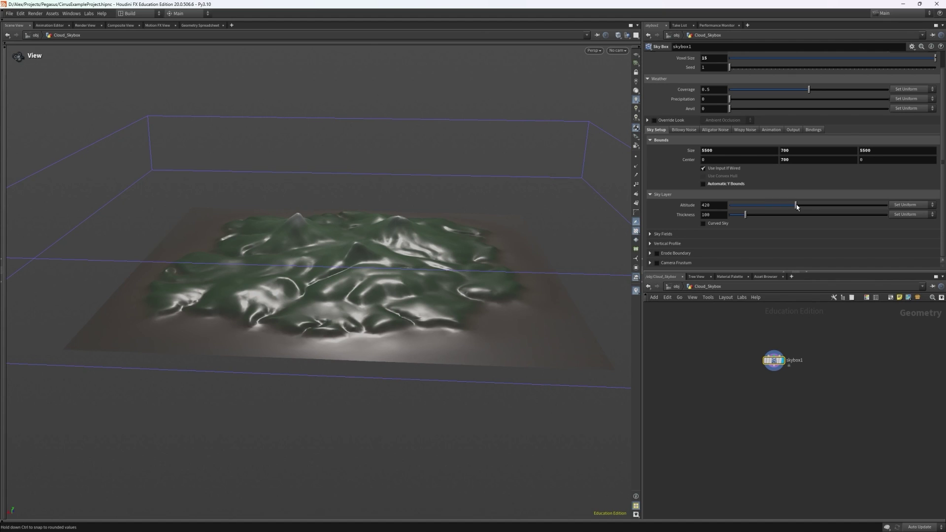
left_click_drag(794, 206, 789, 205)
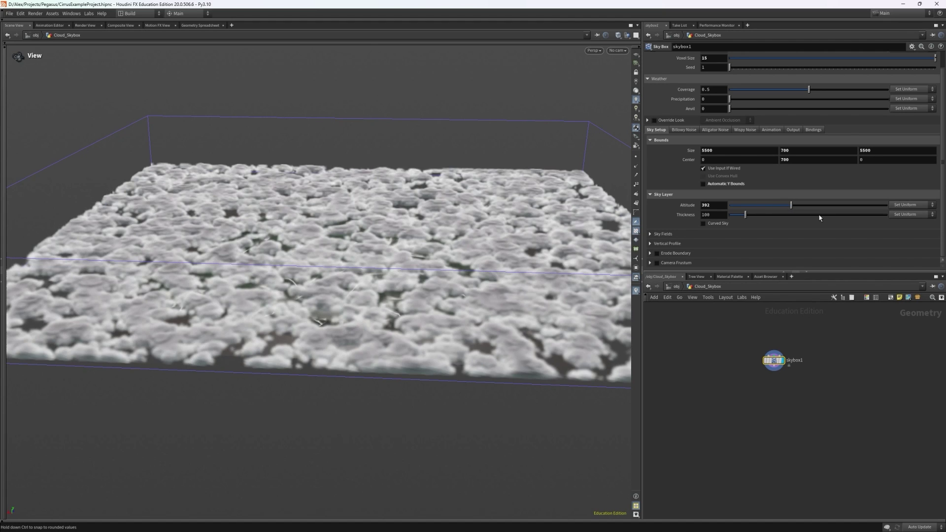
left_click(827, 215)
left_click(857, 216)
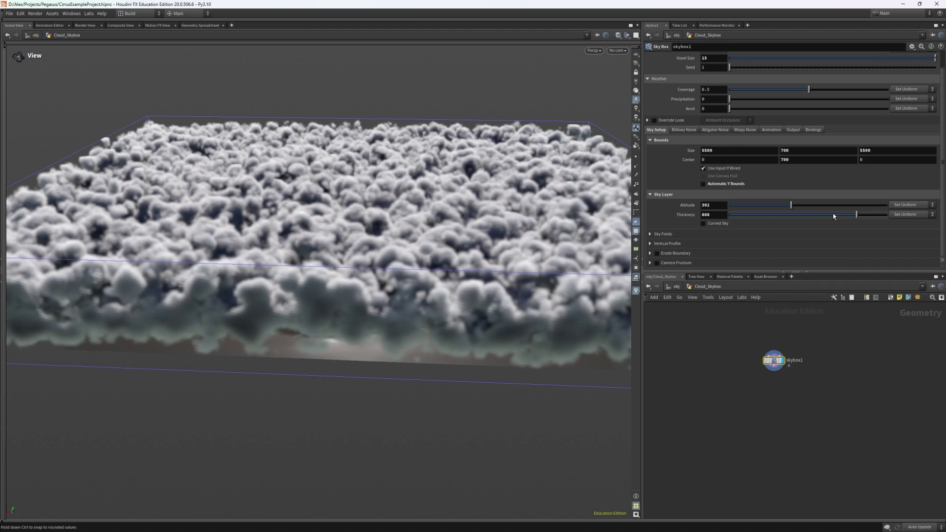
left_click_drag(582, 276, 547, 364)
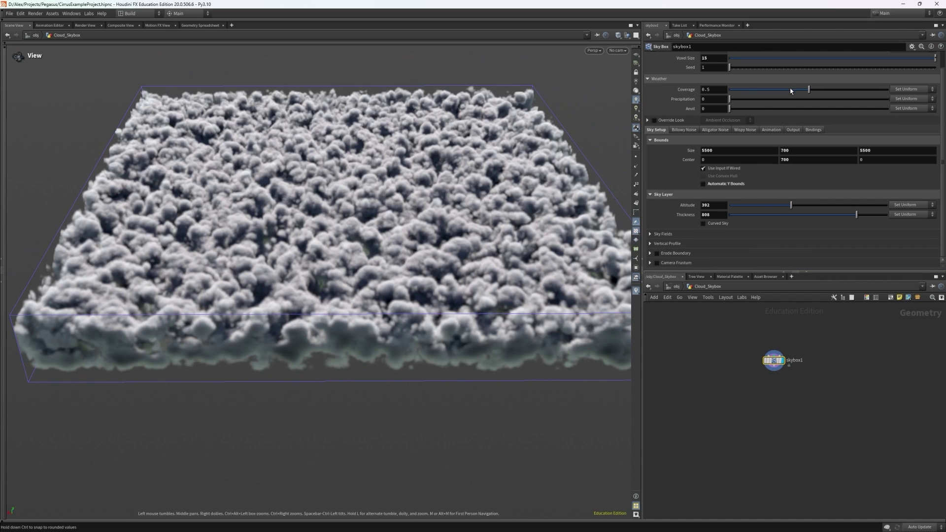
Reduce the Weather Coverage to 0.378
left_click_drag(810, 89, 787, 93)
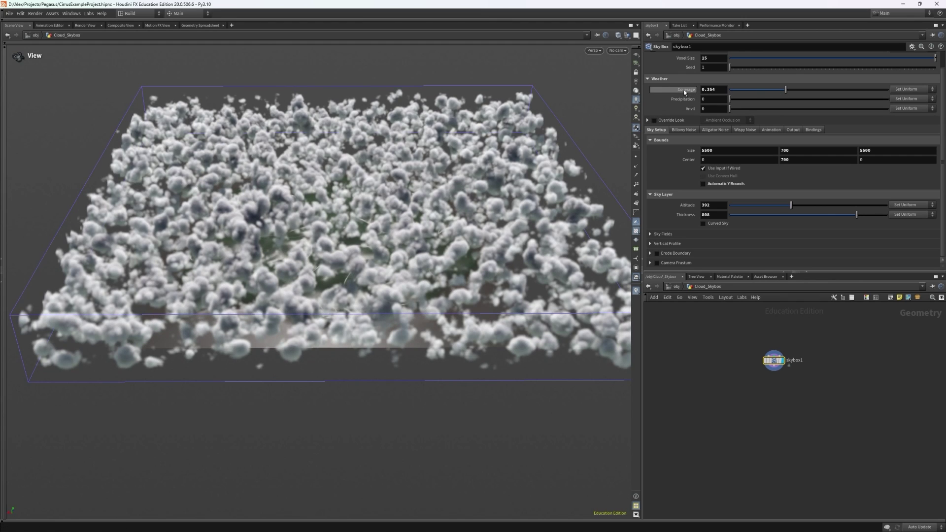
mouse_move(685, 91)
left_click_drag(786, 89, 790, 90)
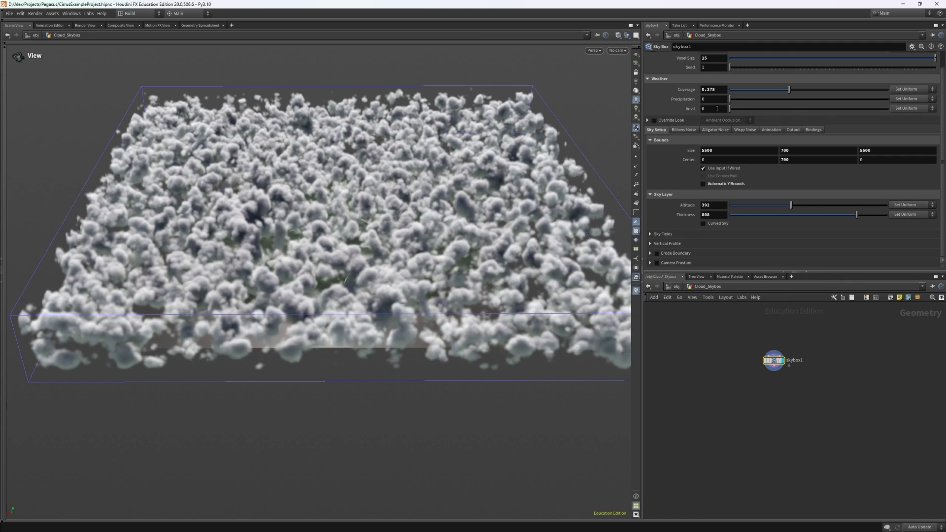
Set the Anvil value to 0.026
left_click(717, 109)
type(".026")
key("Return")
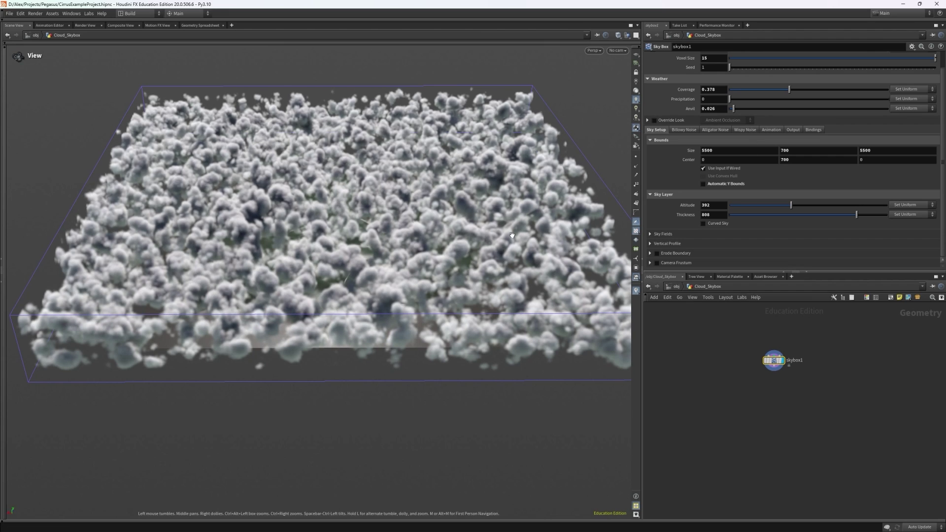
mouse_move(493, 246)
left_mouse_down()
mouse_move(499, 227)
mouse_move(487, 252)
left_mouse_up()
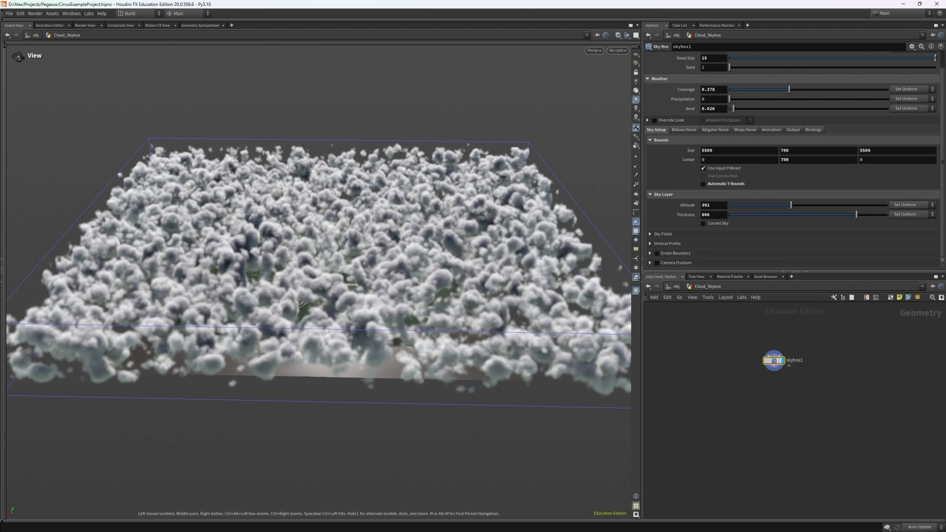
left_click_drag(488, 252, 498, 230)
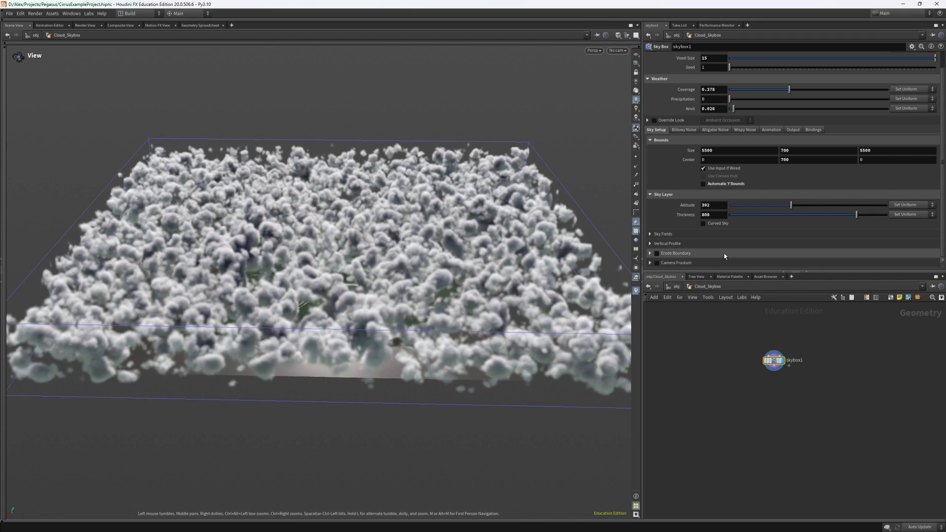
Set the Vertical Profile's Bottom Profile value to 1
left_click(650, 243)
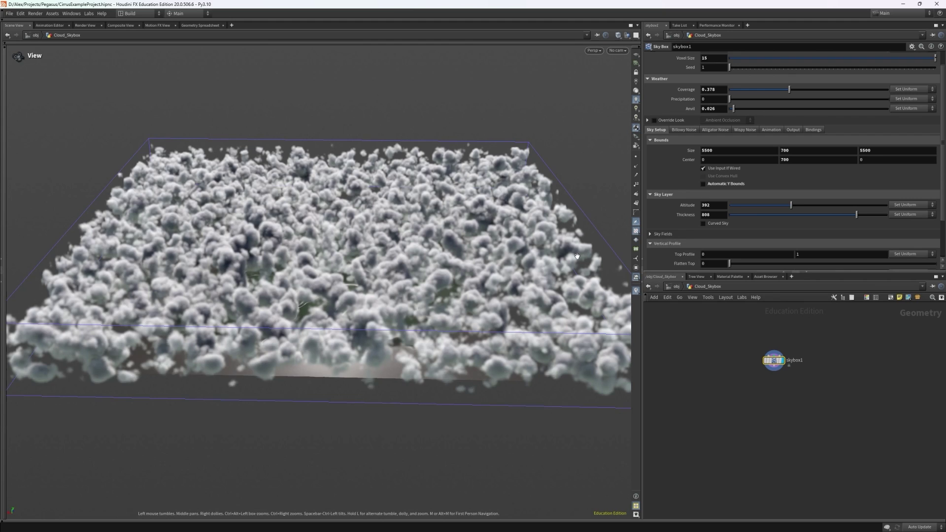
scroll(789, 163, "down", 2)
left_click_drag(577, 256, 574, 228)
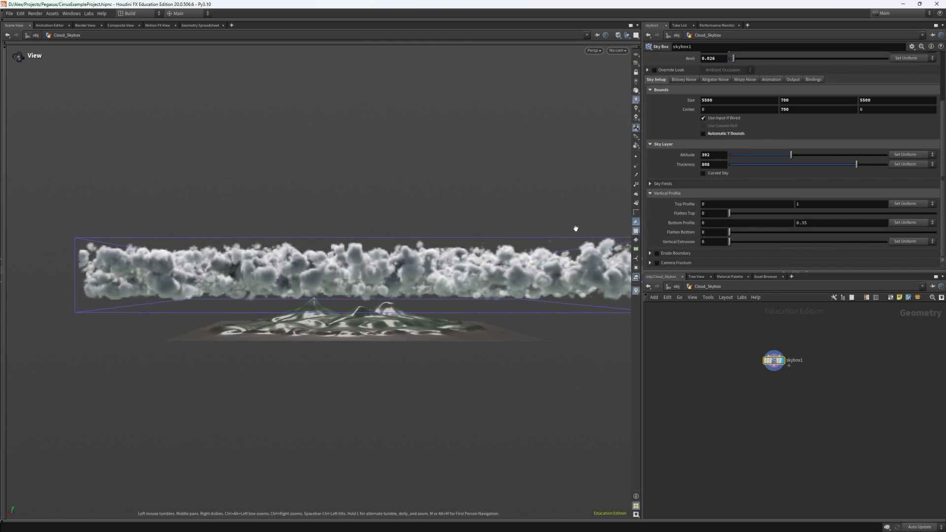
double_click(819, 224)
type("1")
key("Tab")
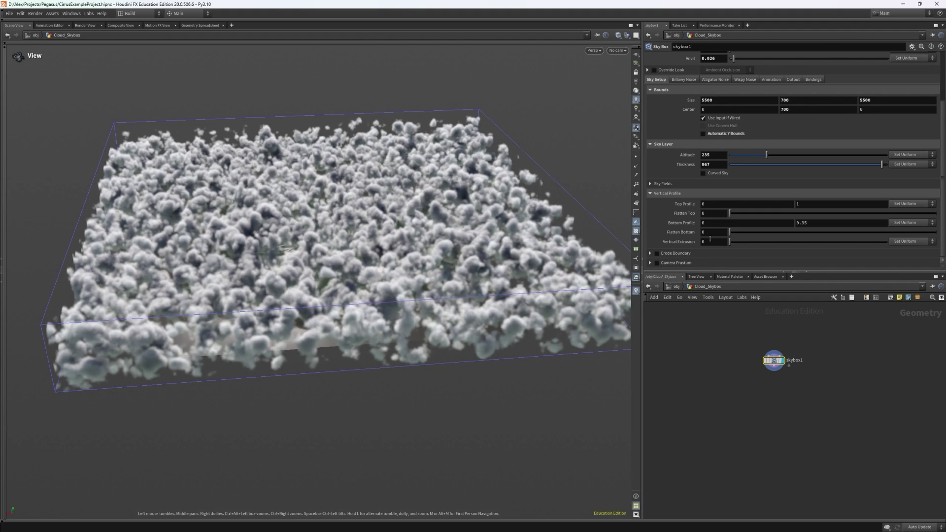
left_click(651, 194)
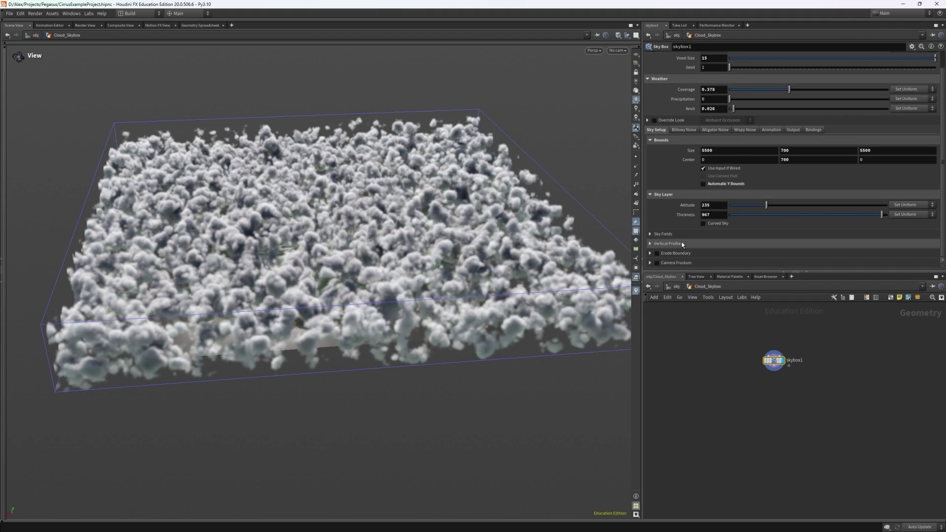
Try Erode Boundary with sharpness 0.115 and higher erosion, then disable it again
left_click(656, 254)
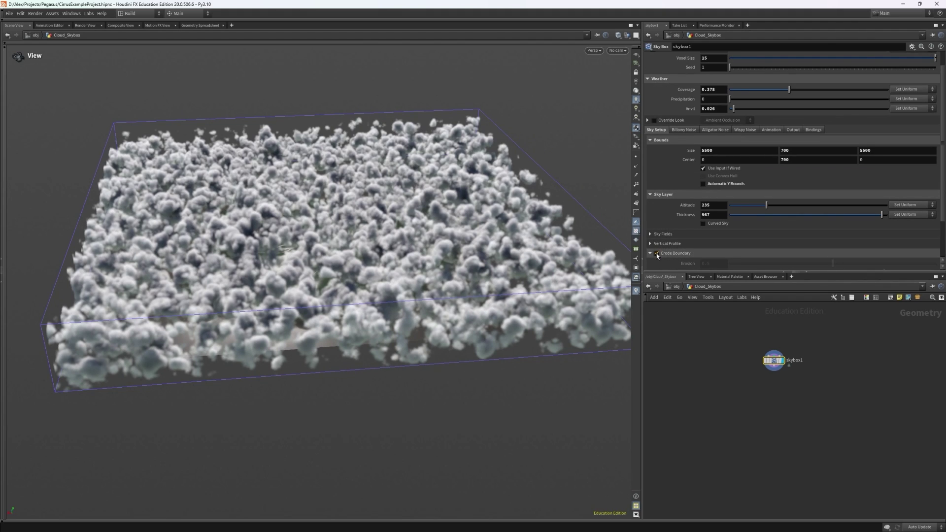
scroll(708, 244, "down", 2)
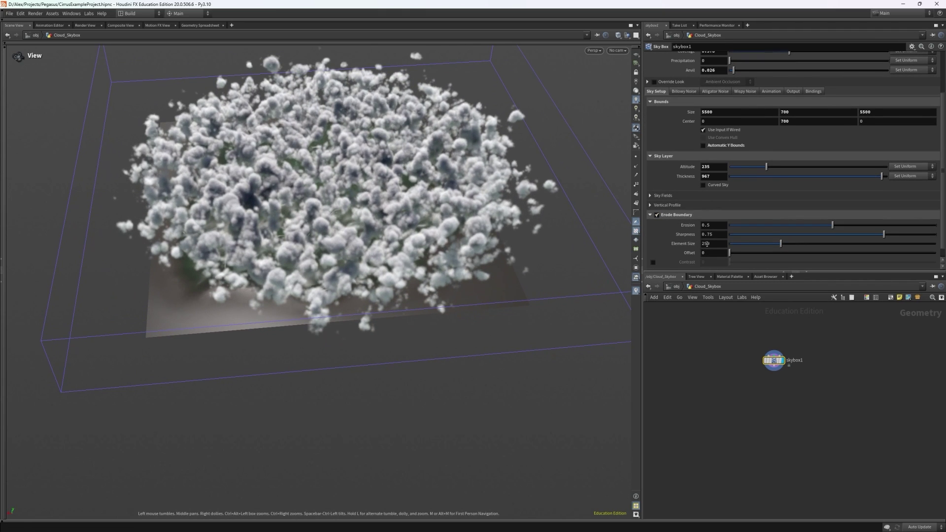
left_click_drag(786, 235, 753, 235)
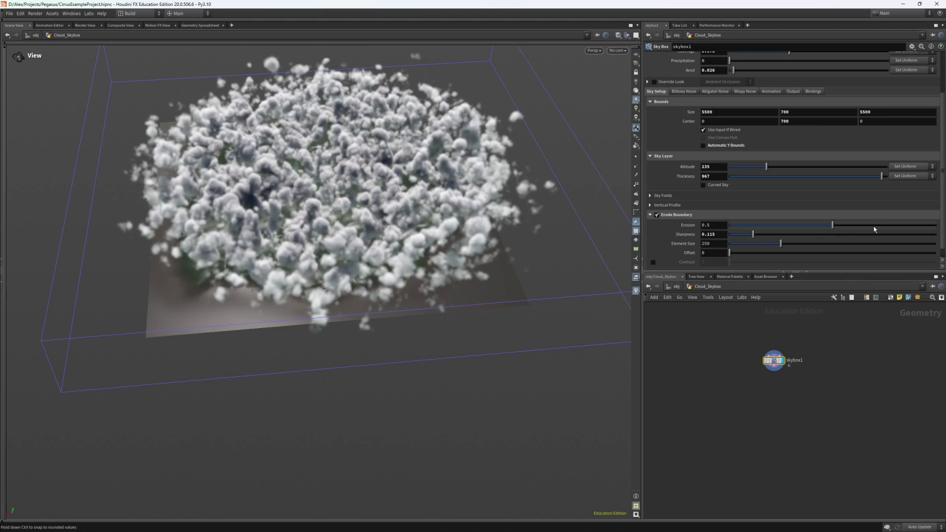
left_click_drag(874, 226, 752, 227)
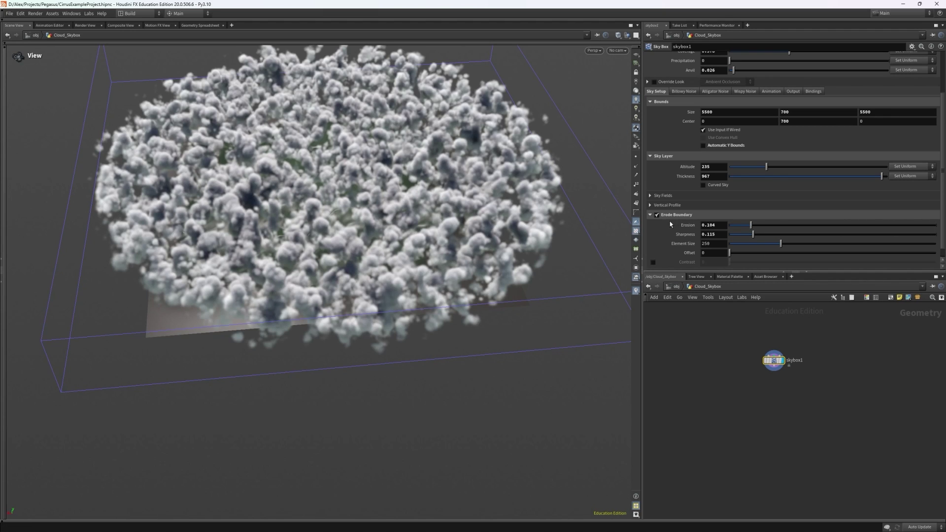
left_click(656, 215)
left_click(650, 215)
scroll(691, 172, "up", 2)
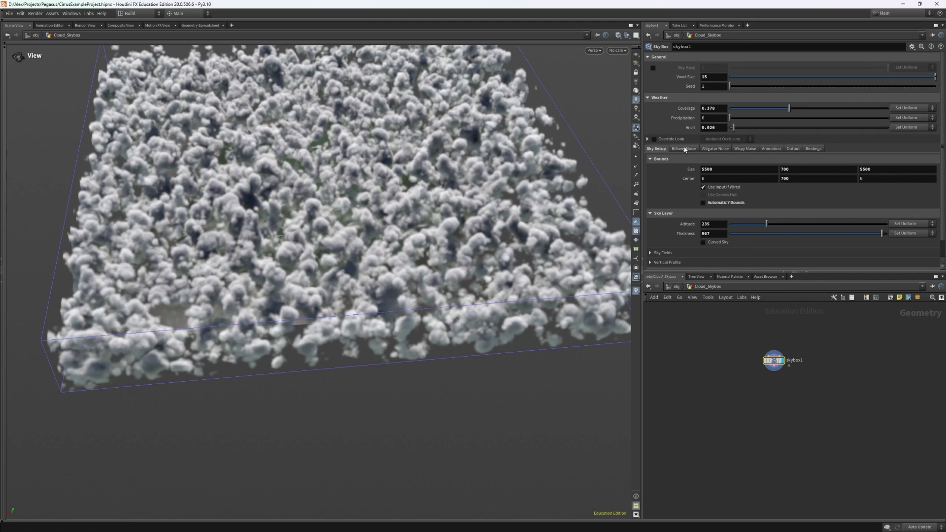
left_click_drag(629, 206, 593, 223)
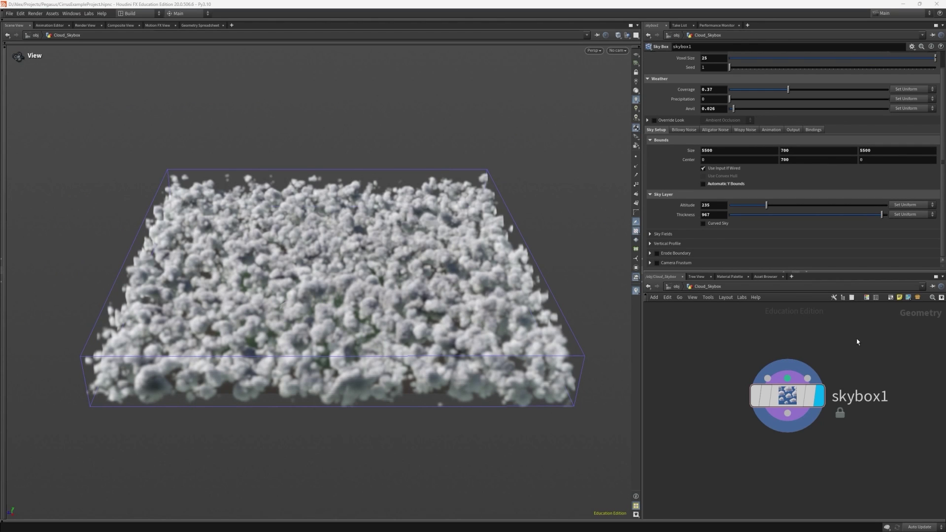
Set billowy noise Element Size to 1000 and enable Worley Details at 0.636
left_click(684, 130)
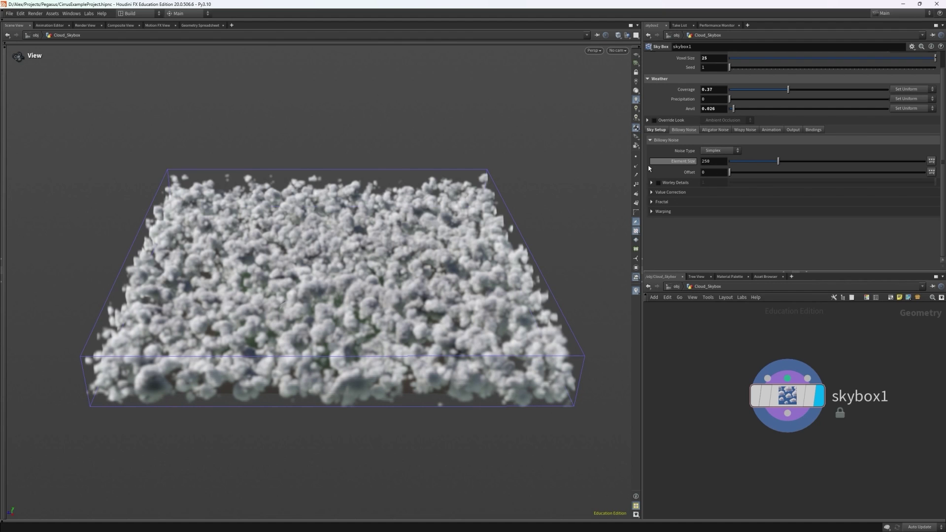
left_click_drag(602, 178, 607, 200)
left_click_drag(888, 161, 932, 164)
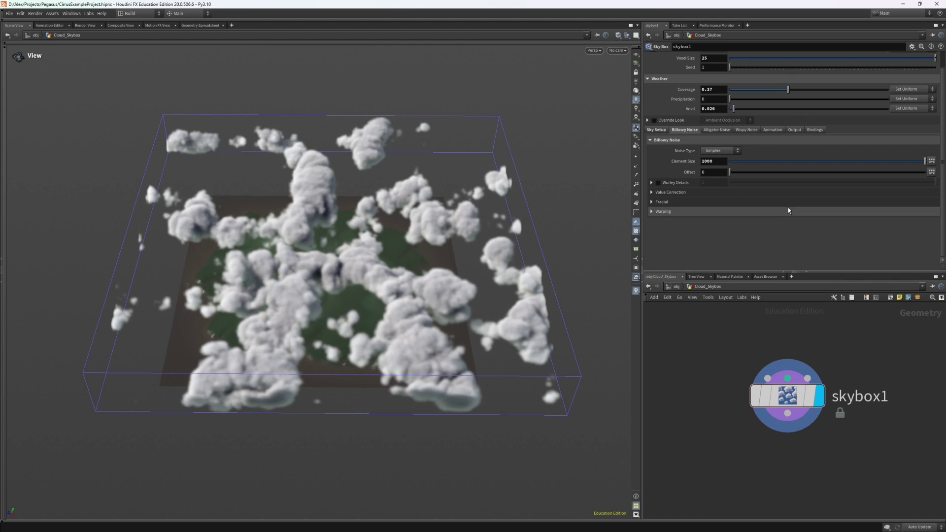
left_click(659, 183)
left_click_drag(822, 187, 860, 186)
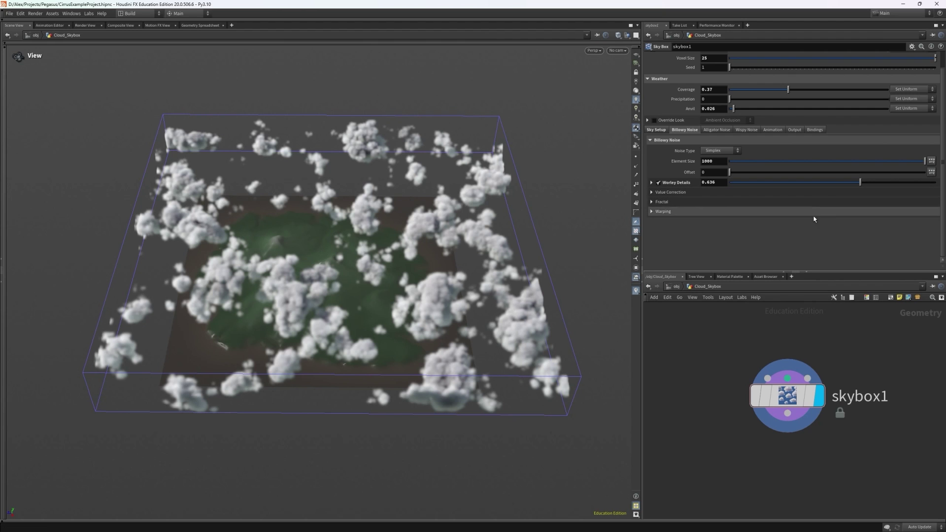
mouse_move(498, 273)
left_mouse_down()
mouse_move(536, 260)
mouse_move(509, 262)
left_mouse_up()
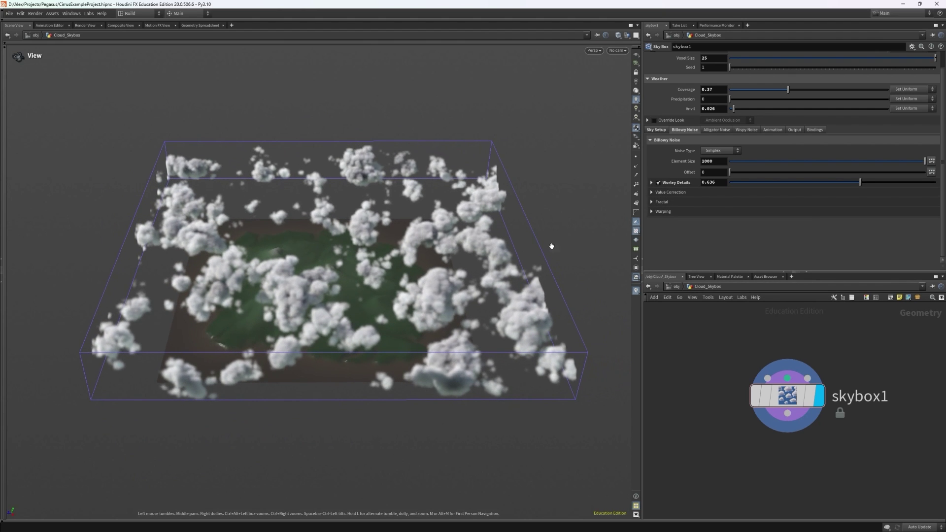
Bring up the Alligator Noise and then the Wispy Noise settings
left_click(715, 129)
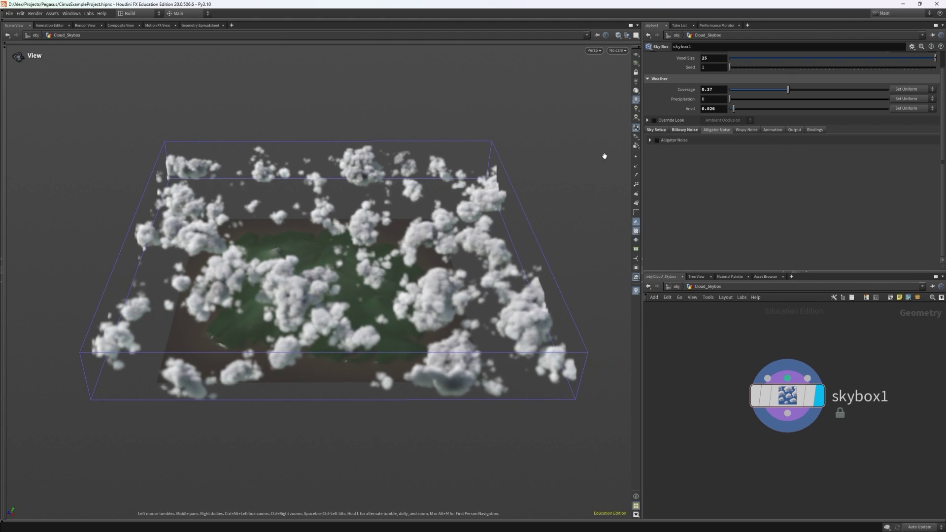
left_click_drag(604, 155, 523, 281)
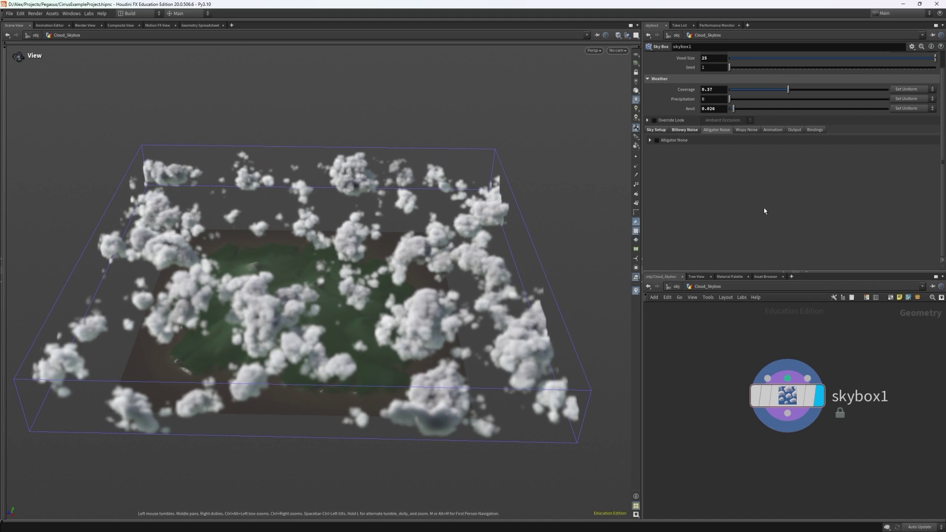
left_click(746, 131)
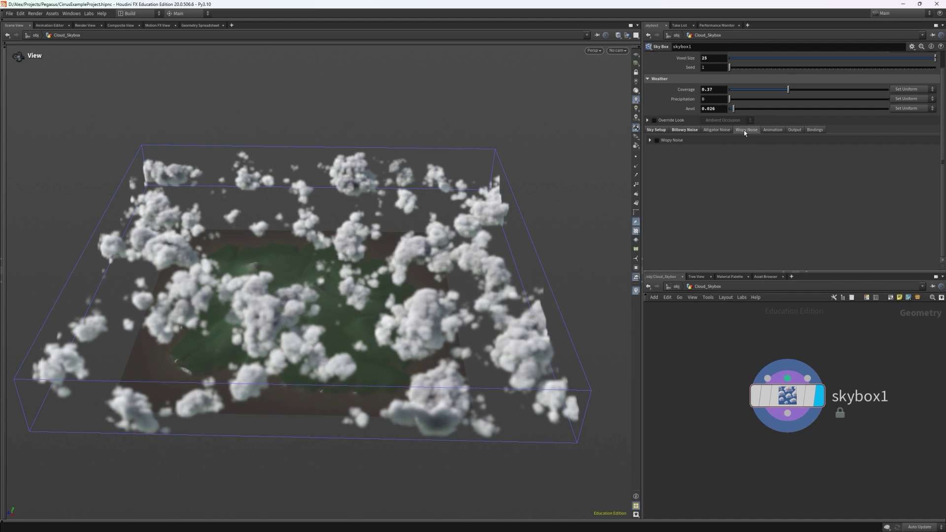
Enable wispy noise with amplitude 500 and element size scale 0.31
left_click(654, 142)
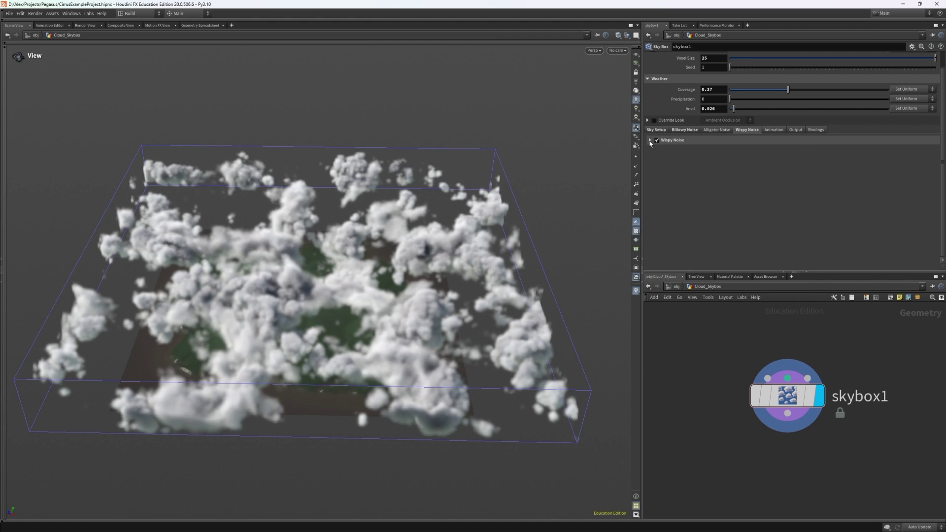
left_click(650, 140)
mouse_move(562, 183)
left_mouse_down()
mouse_move(566, 251)
mouse_move(572, 233)
mouse_move(578, 238)
mouse_move(568, 198)
left_mouse_up()
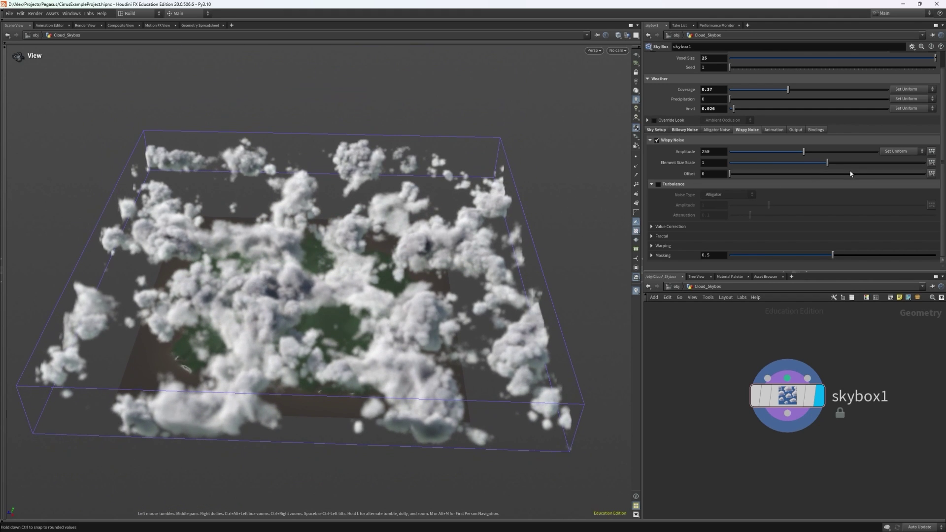
left_click(876, 152)
left_click(881, 152)
left_click(754, 163)
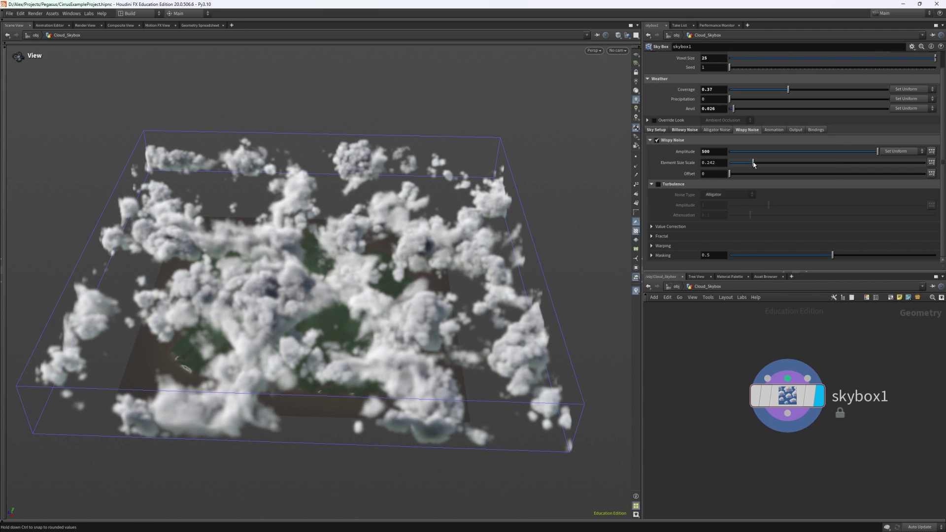
left_click_drag(754, 164, 762, 166)
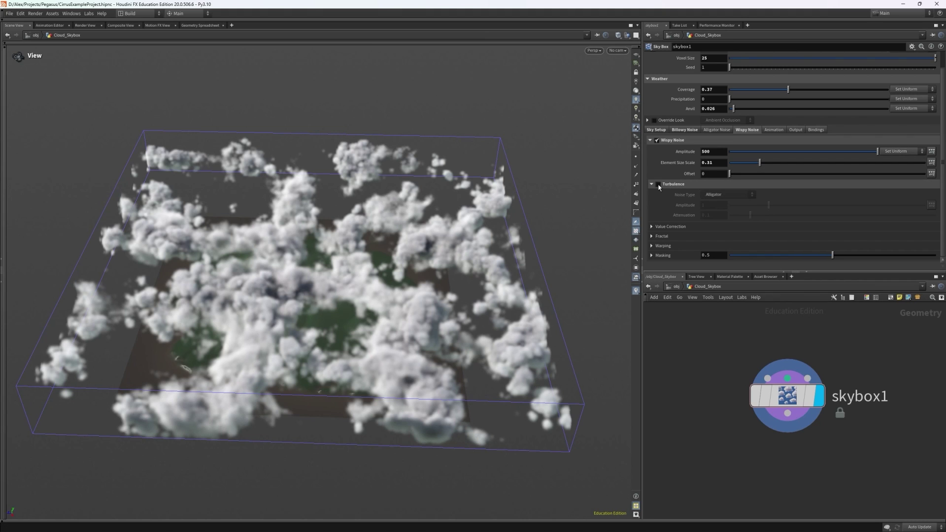
Enable Alligator turbulence at amplitude 0.095 and attenuation 0.957, and expand Masking
left_click(715, 196)
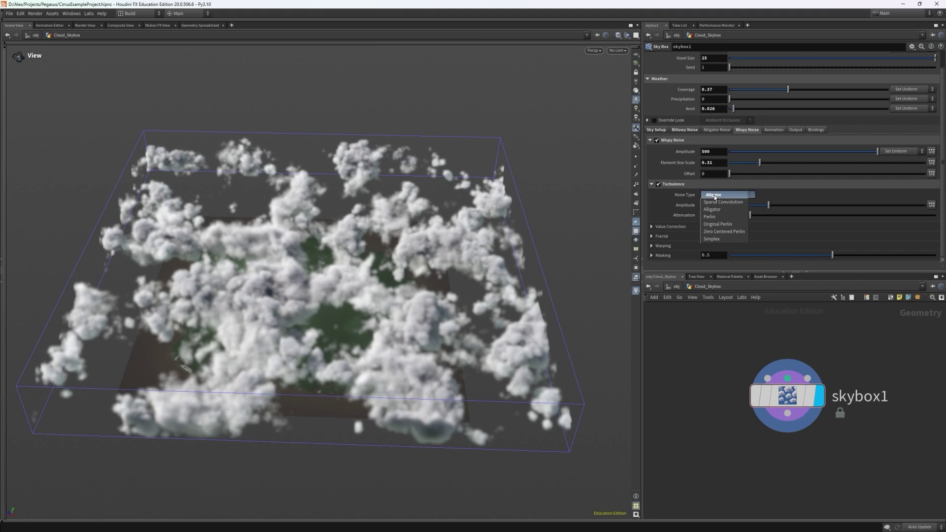
left_click(718, 211)
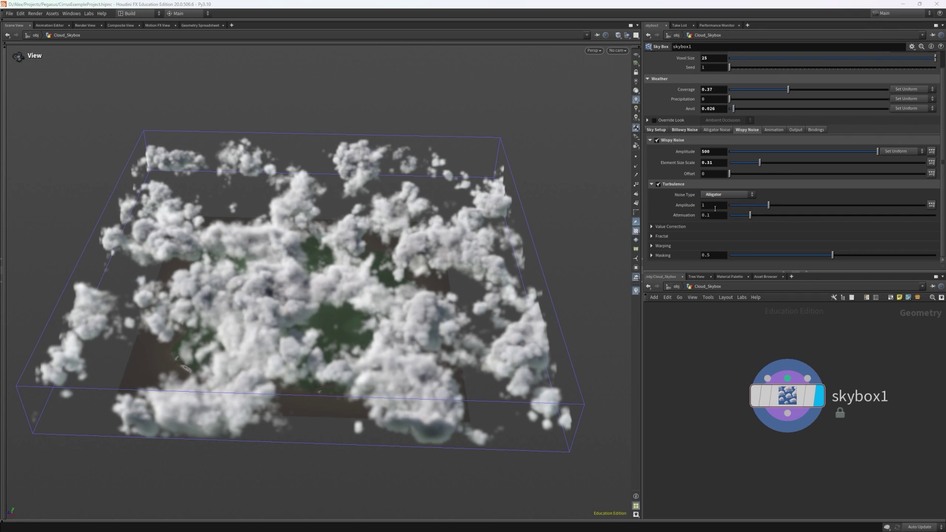
left_click(735, 206)
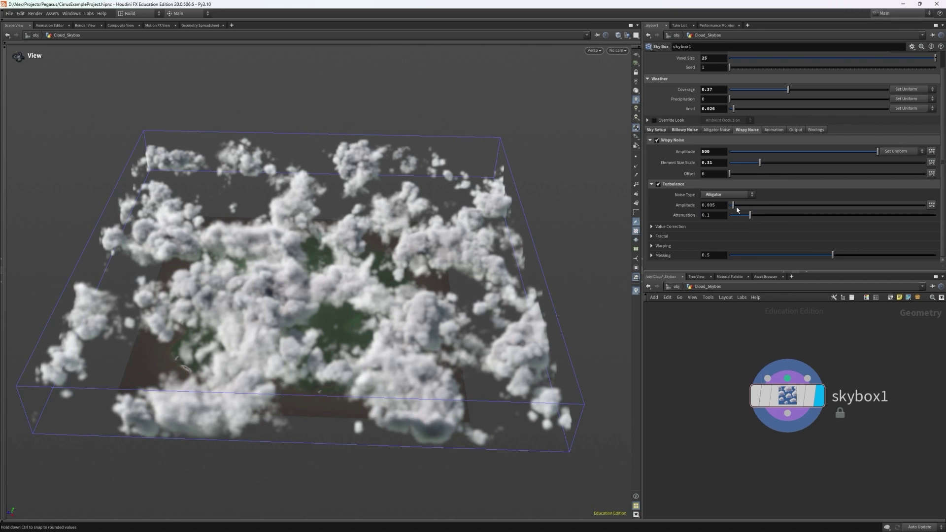
left_click_drag(752, 216, 927, 218)
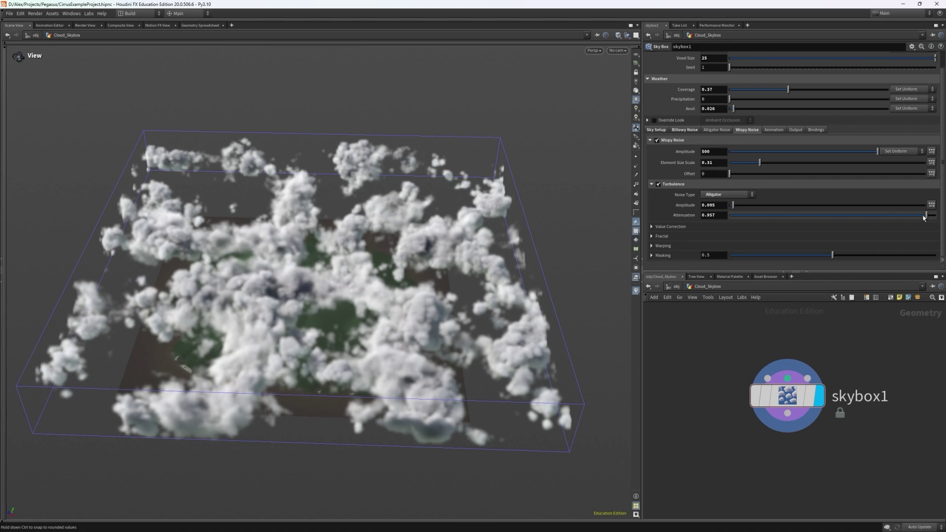
left_click(656, 255)
scroll(670, 250, "down", 2)
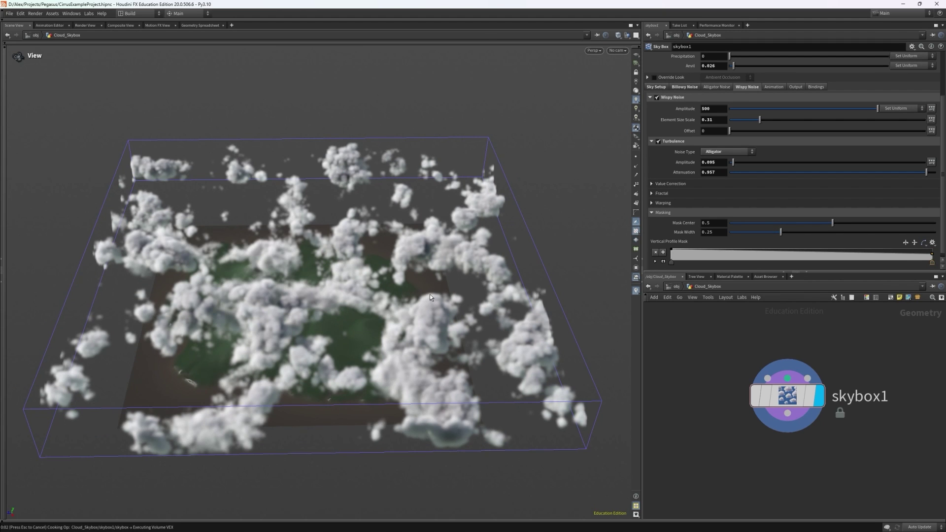
left_click_drag(430, 295, 457, 300)
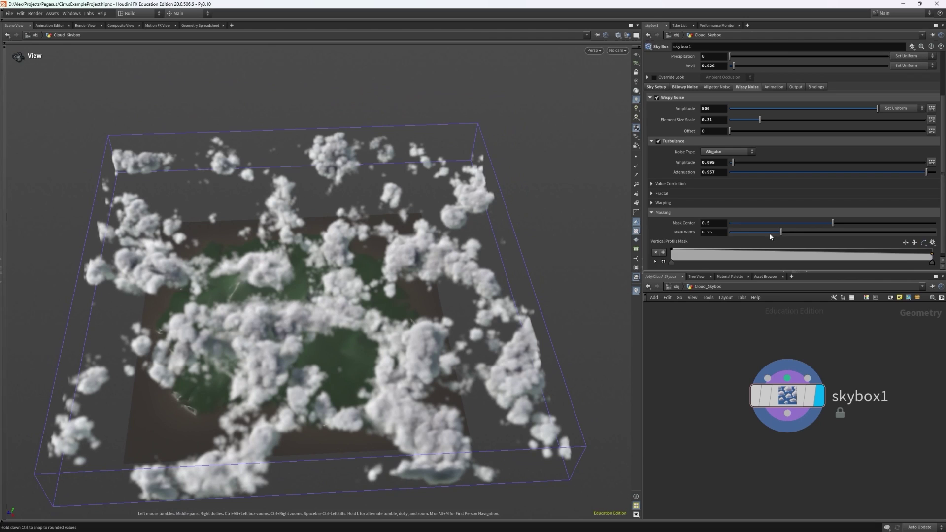
scroll(789, 227, "up", 5)
Change the skybox Voxel Size from 25 to 5 and orbit in to inspect the finer clouds
double_click(700, 78)
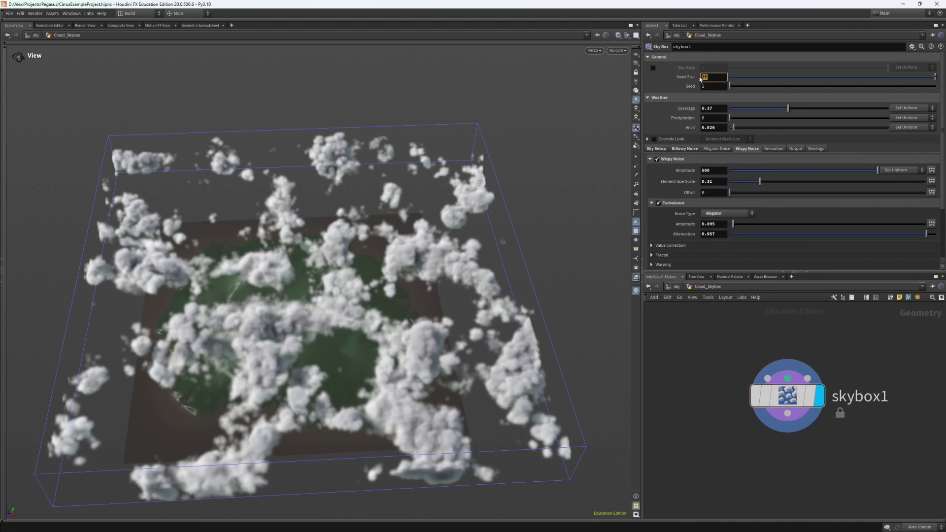
type("5")
key("Return")
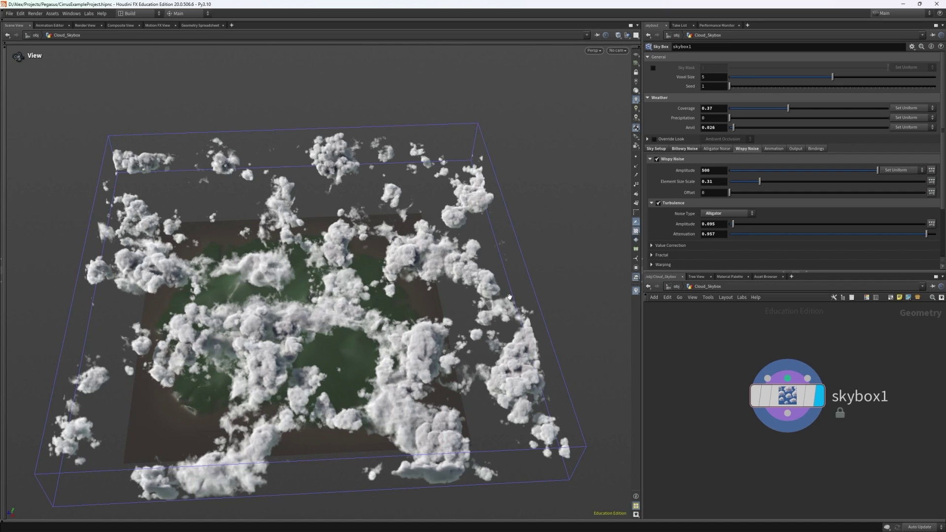
left_click_drag(300, 349, 481, 379)
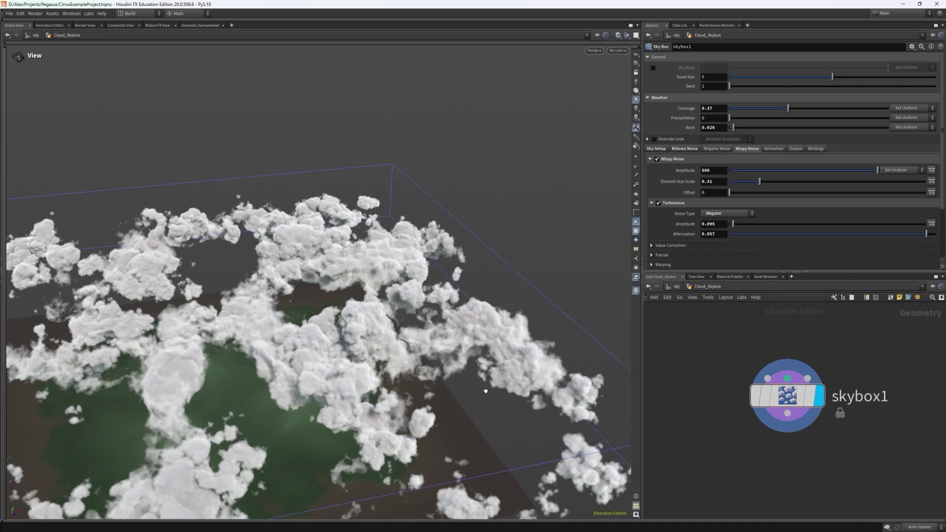
left_click_drag(485, 390, 418, 407)
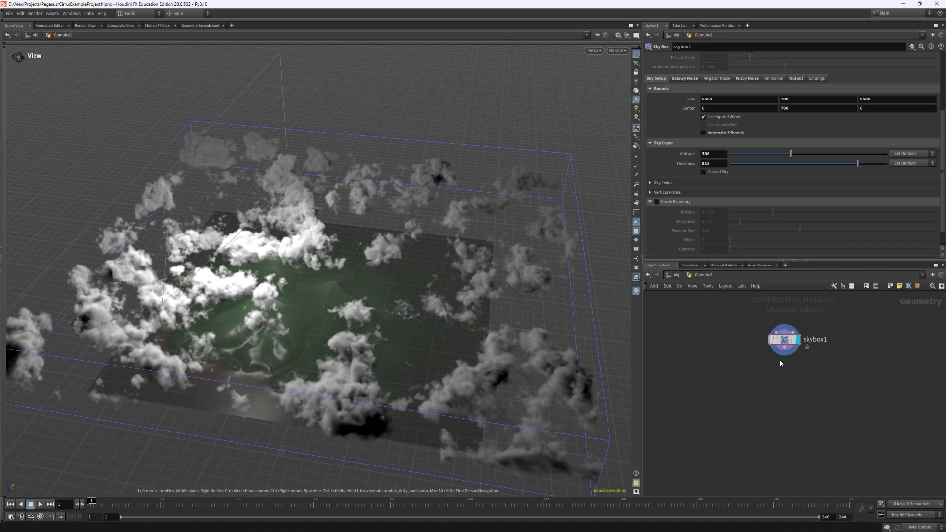
Add a Convert VDB node (convertvdb2) wired directly under skybox1
key("Tab")
key("Escape")
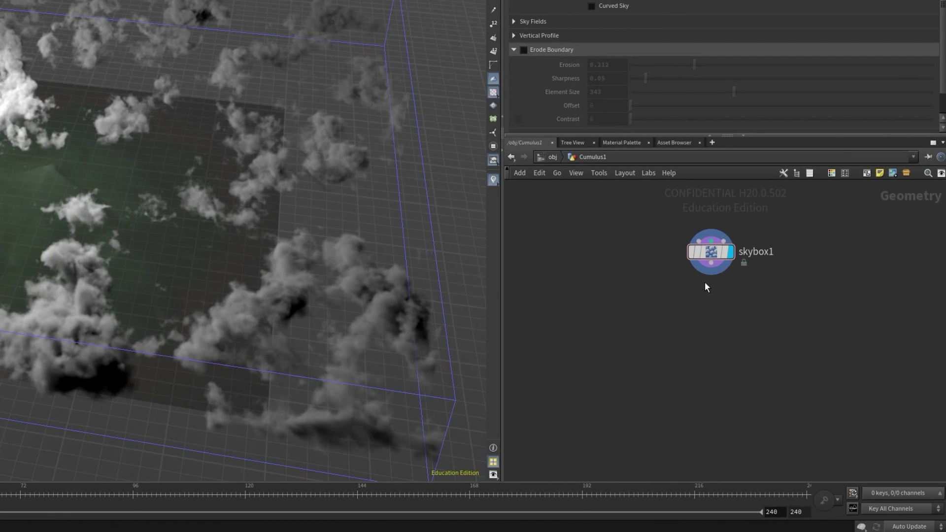
key("Tab")
type("convert")
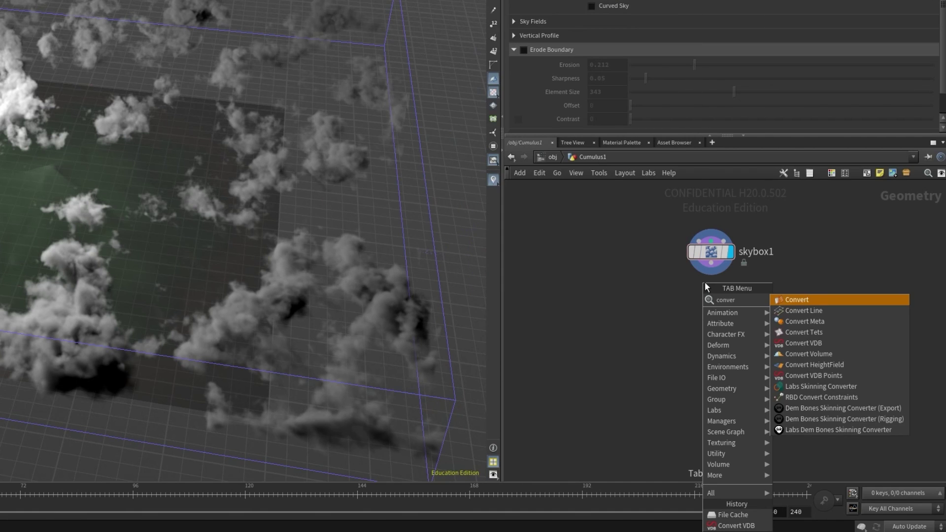
left_click(804, 343)
left_click(715, 318)
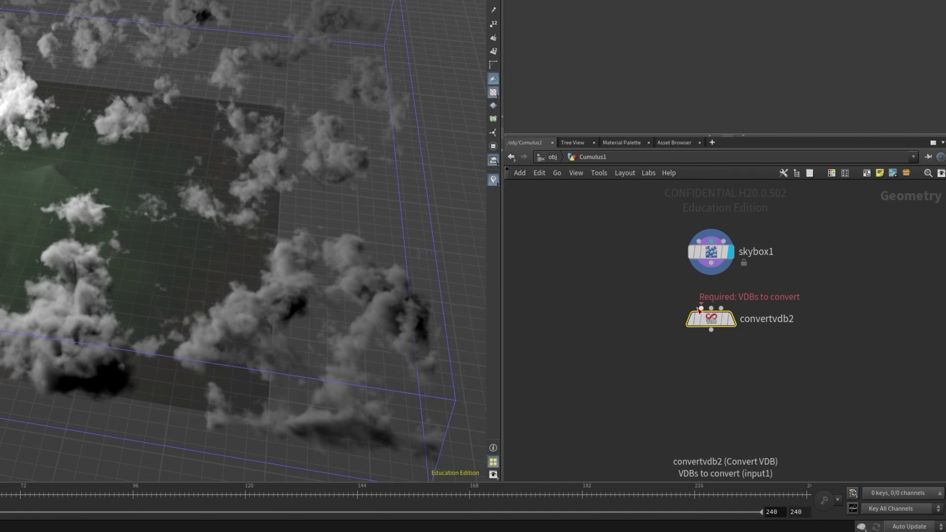
left_click_drag(714, 314, 718, 291)
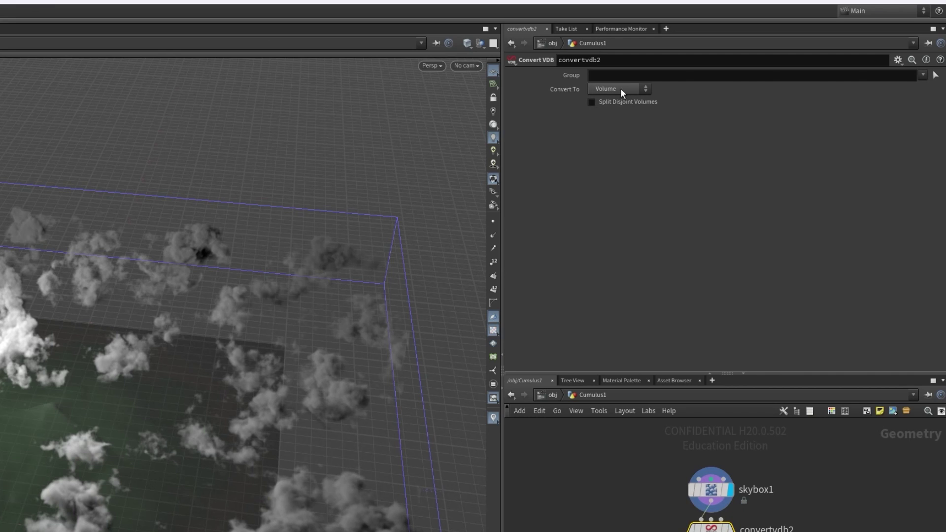
Set convertvdb2 to convert to VDB with Float type and 32-bit precision, with pruning disabled
left_click(620, 89)
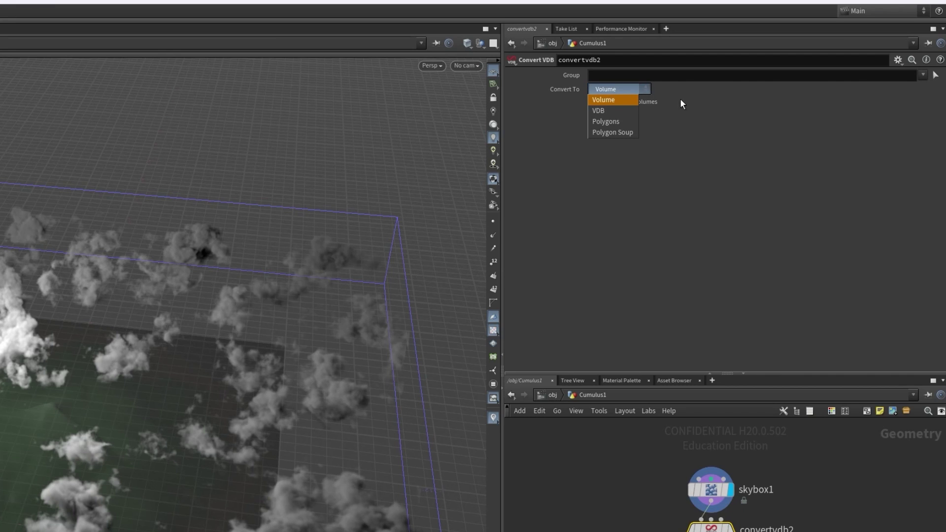
left_click(623, 110)
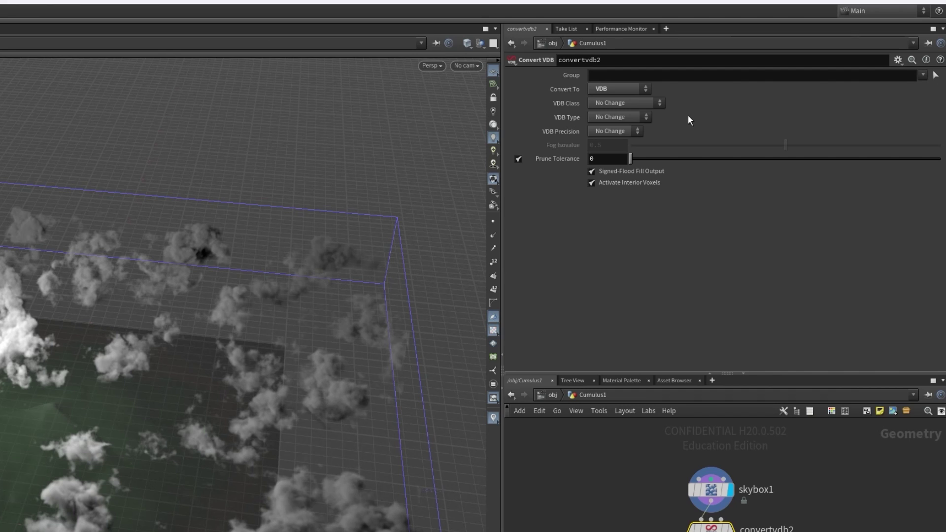
left_click(644, 117)
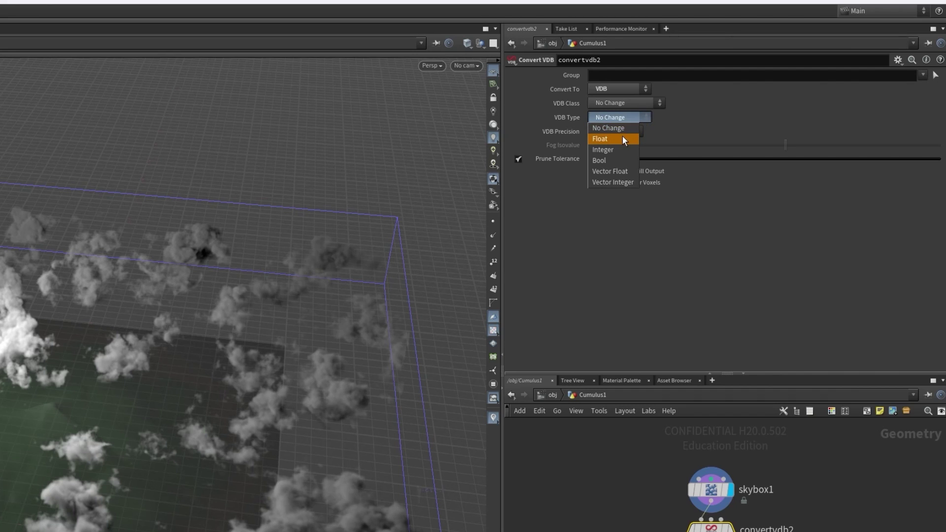
left_click(623, 140)
left_click(626, 131)
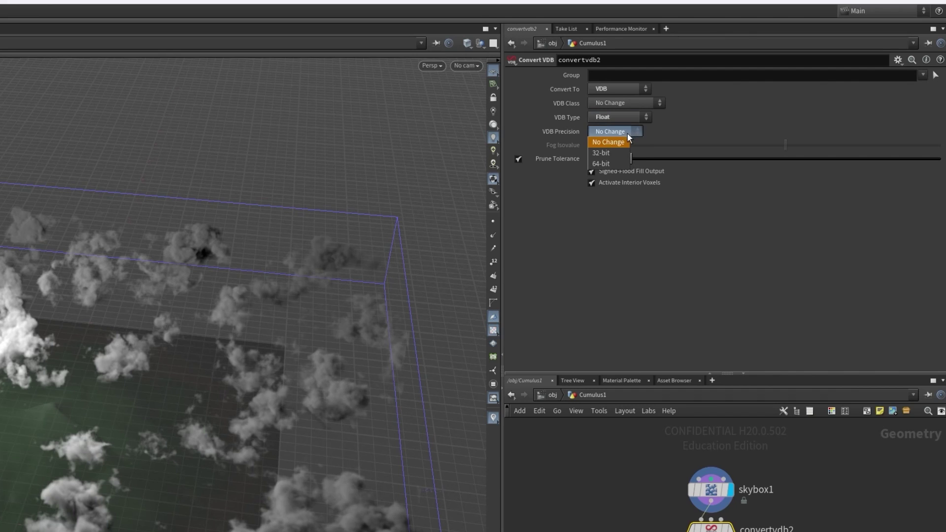
left_click(619, 153)
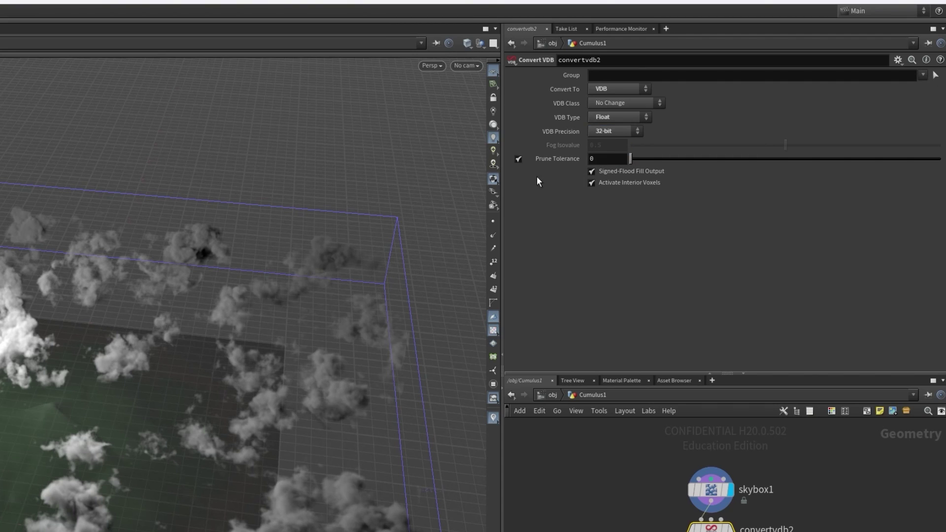
left_click(519, 159)
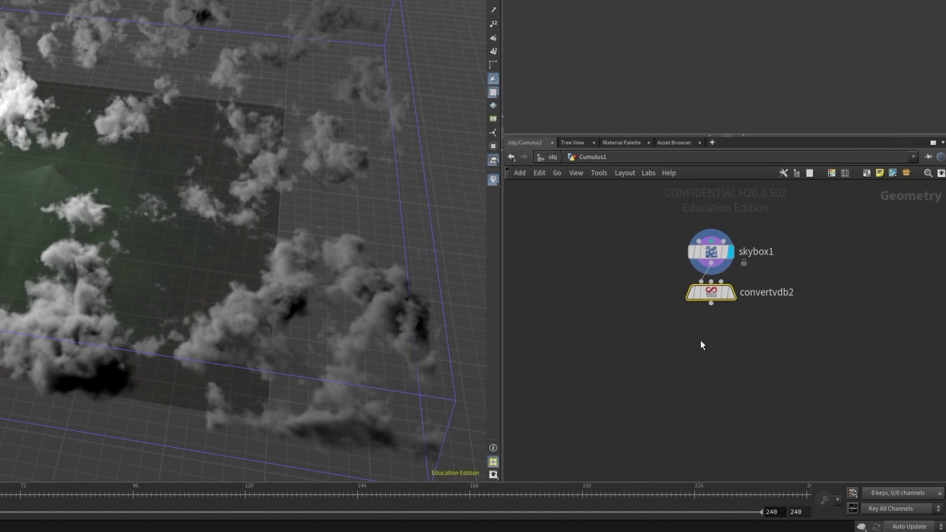
Add a File Cache node (filecache2) aligned directly under convertvdb2
key("Tab")
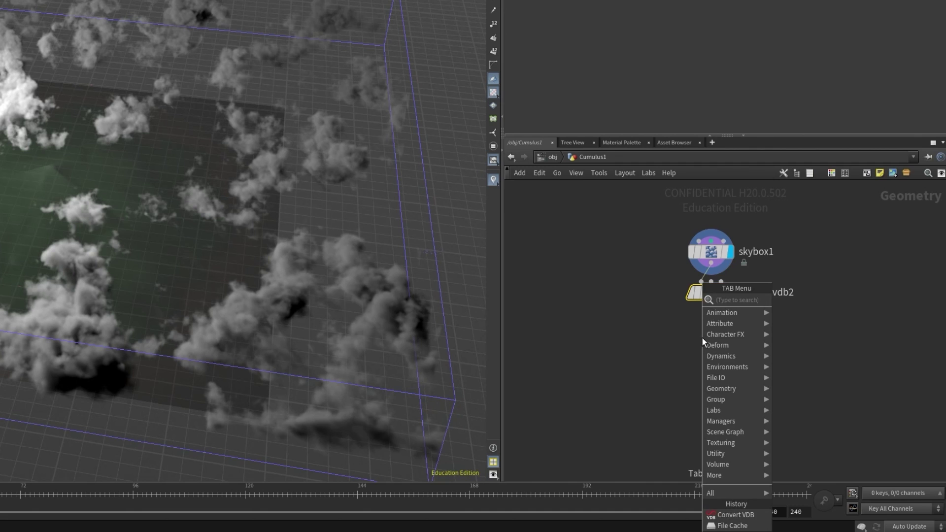
type("file cache")
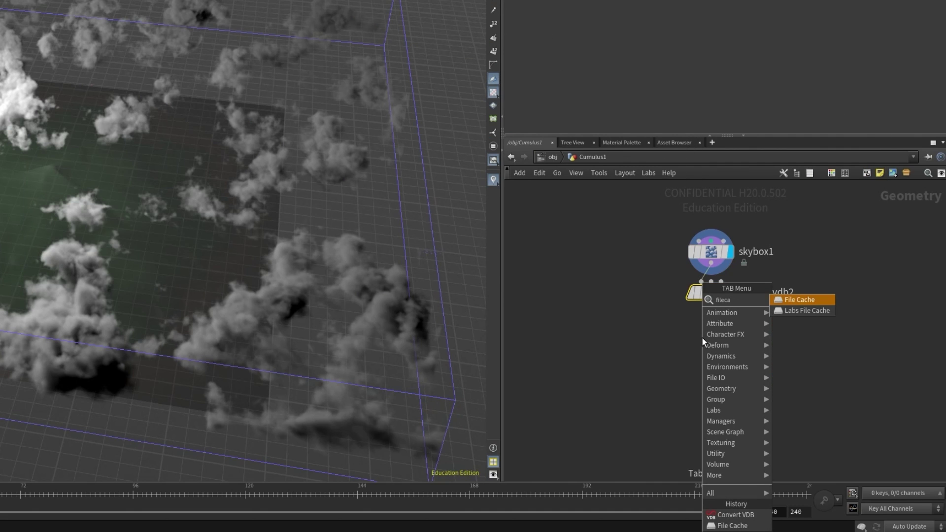
key("Return")
left_click(698, 335)
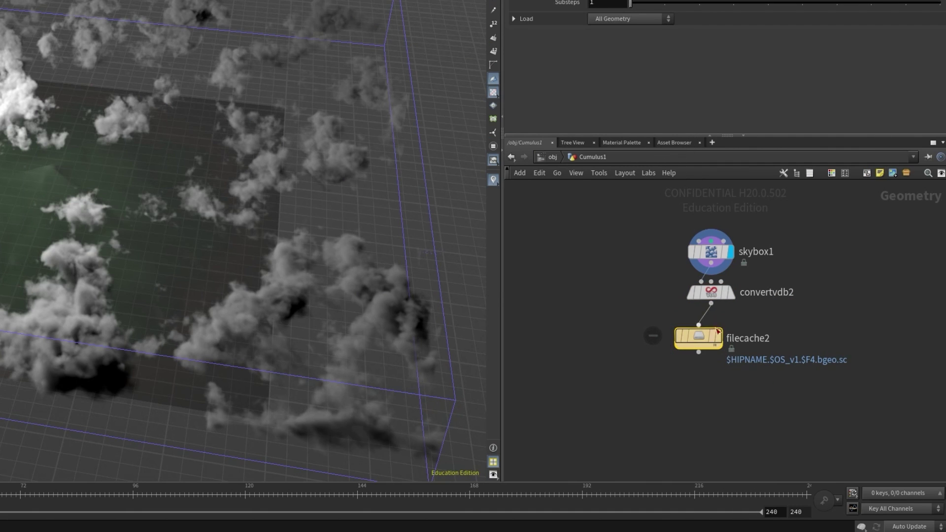
left_click_drag(706, 335, 719, 336)
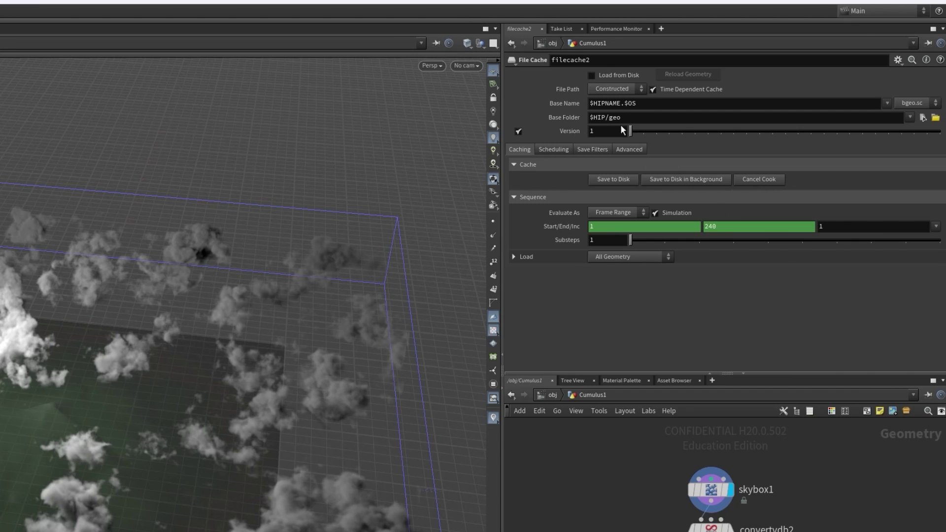
Enable Load from Disk, evaluate as Single Frame, and name the cache Skybox with vdb extension
left_click(591, 76)
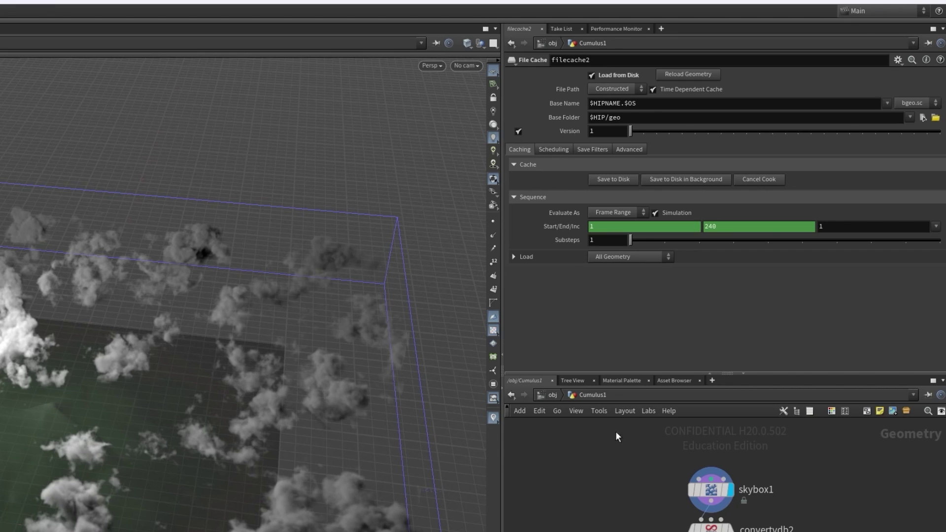
left_click(608, 213)
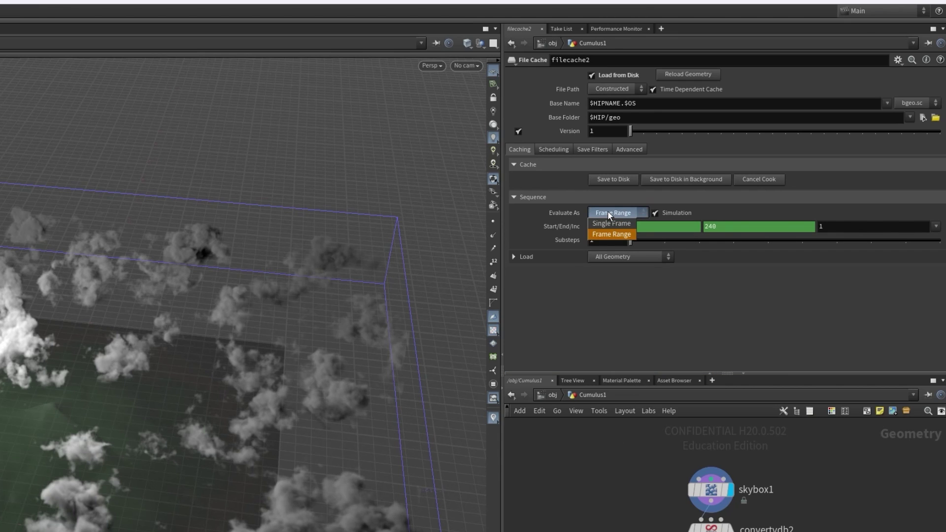
left_click(619, 224)
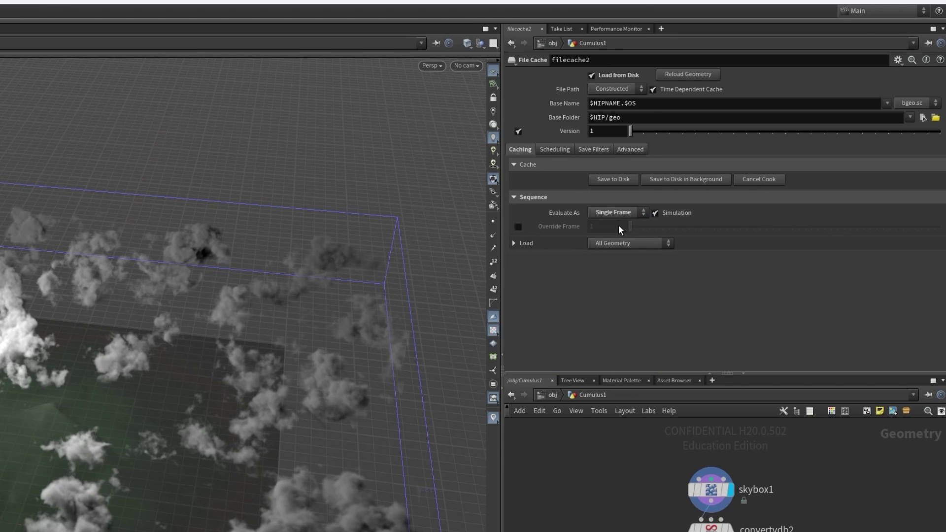
triple_click(636, 103)
type("Skybox")
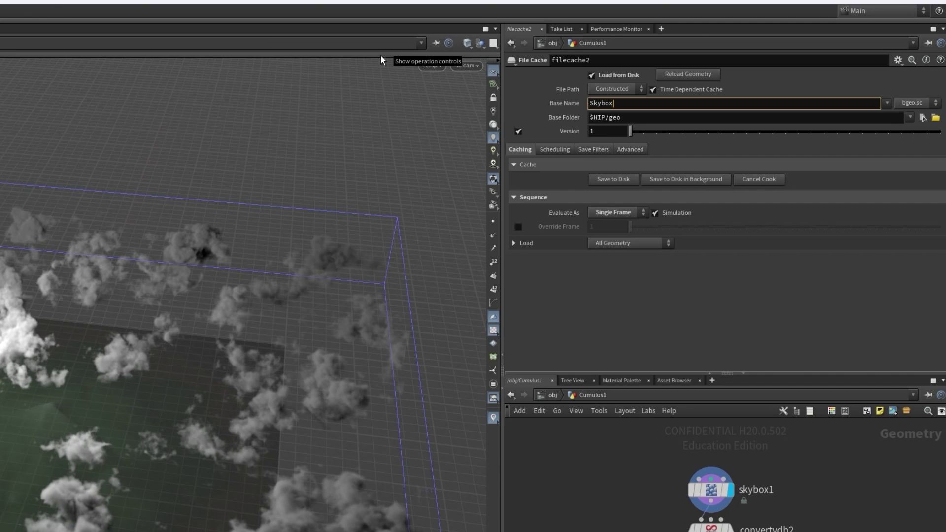
left_click(920, 102)
left_click(911, 124)
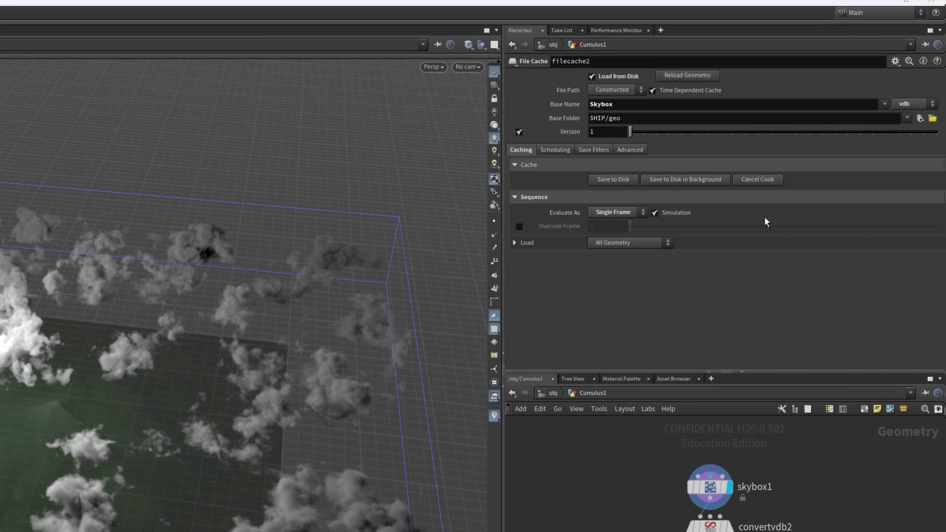